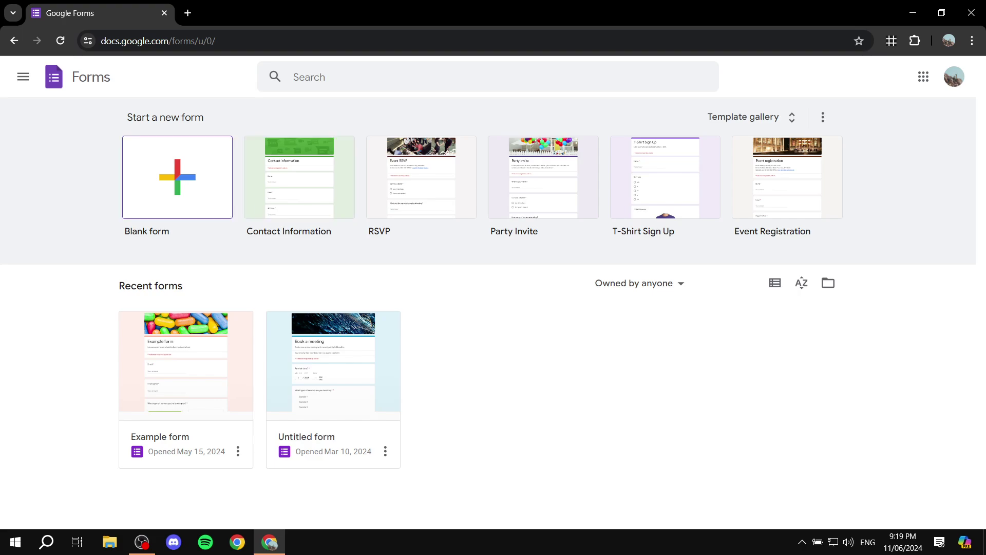
Create a blank form and title its first question "Bundle".
left_click(178, 177)
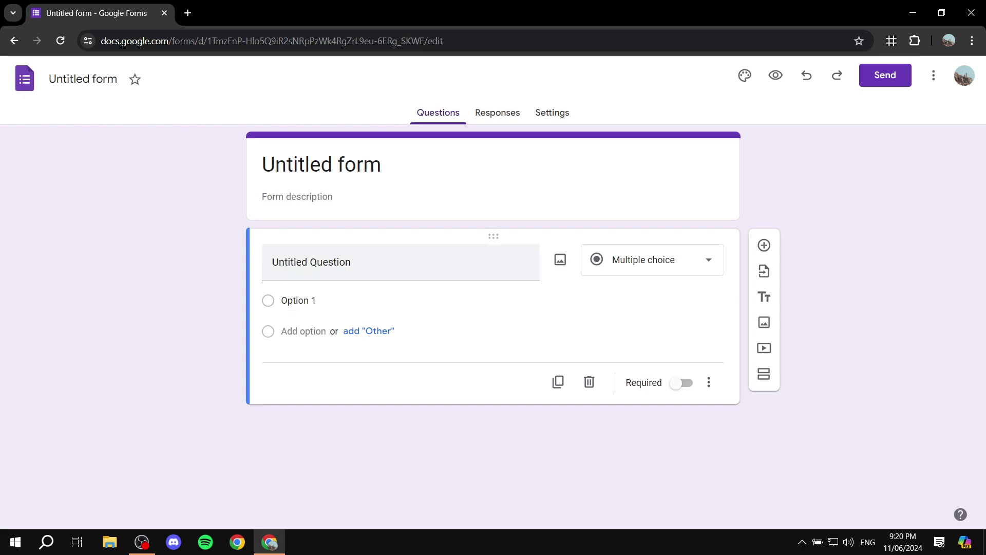
left_click(401, 262)
key("BackSpace")
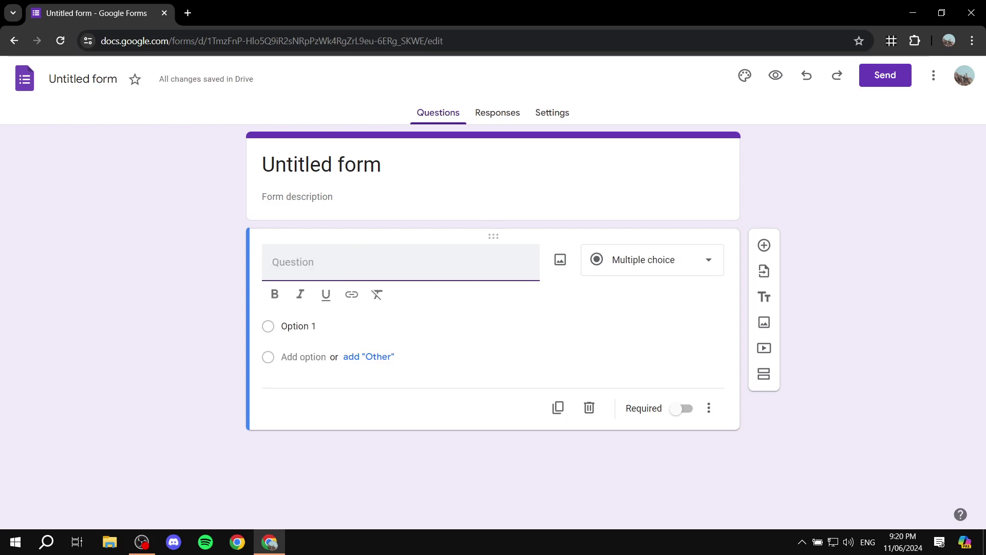
type("Bundle")
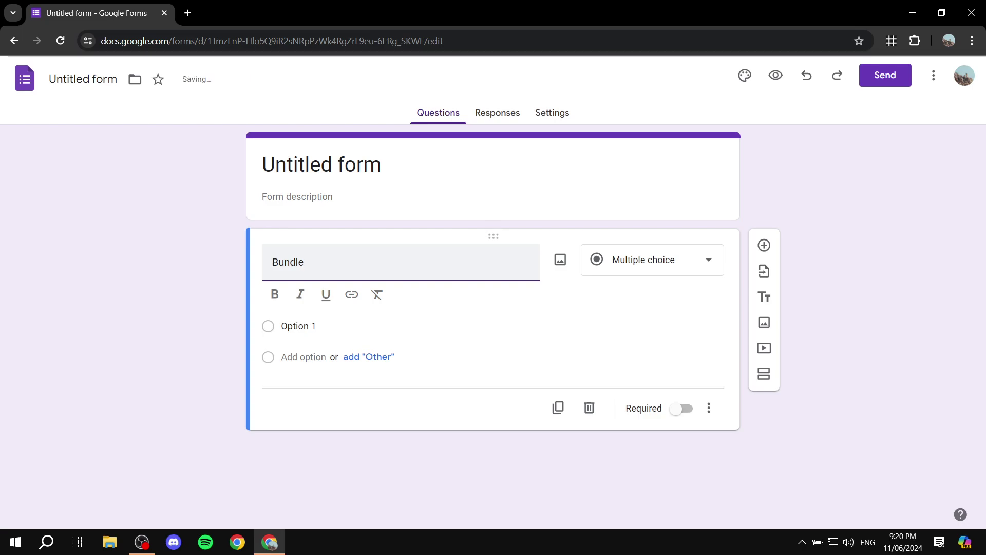
Name the Bundle question's first option "Tier 1 | $60" and add a second option below it.
left_click(324, 326)
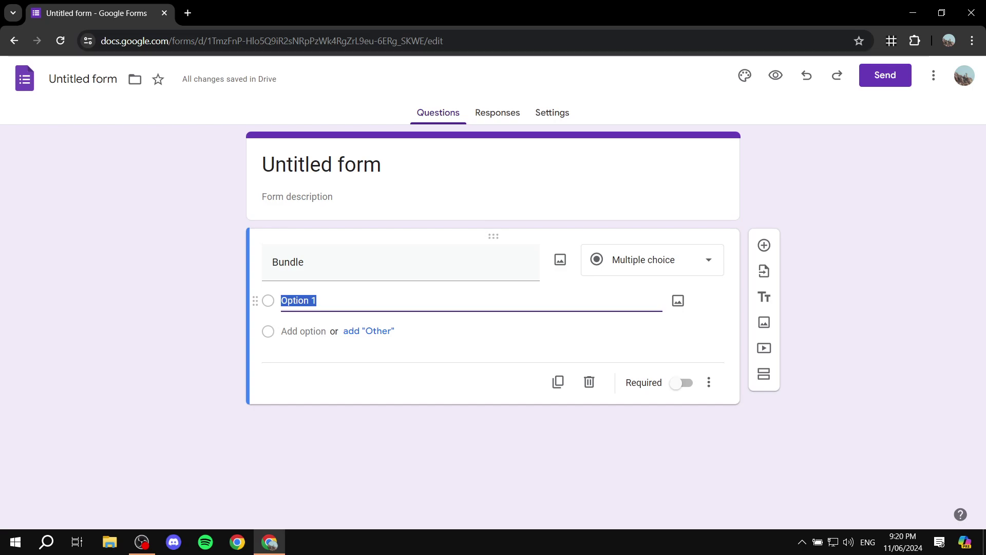
type("Tier 1")
type("$")
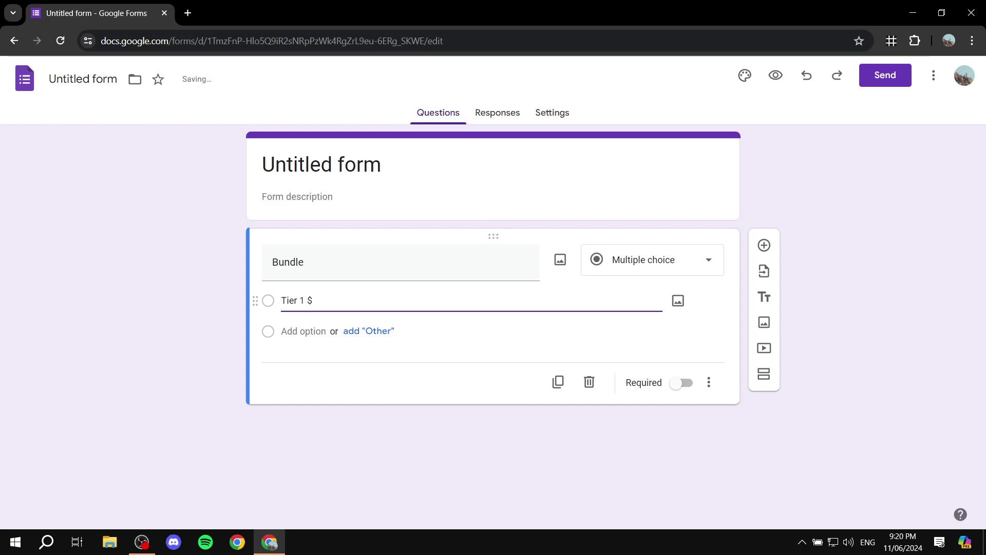
key("BackSpace")
type("| $60")
key("Return")
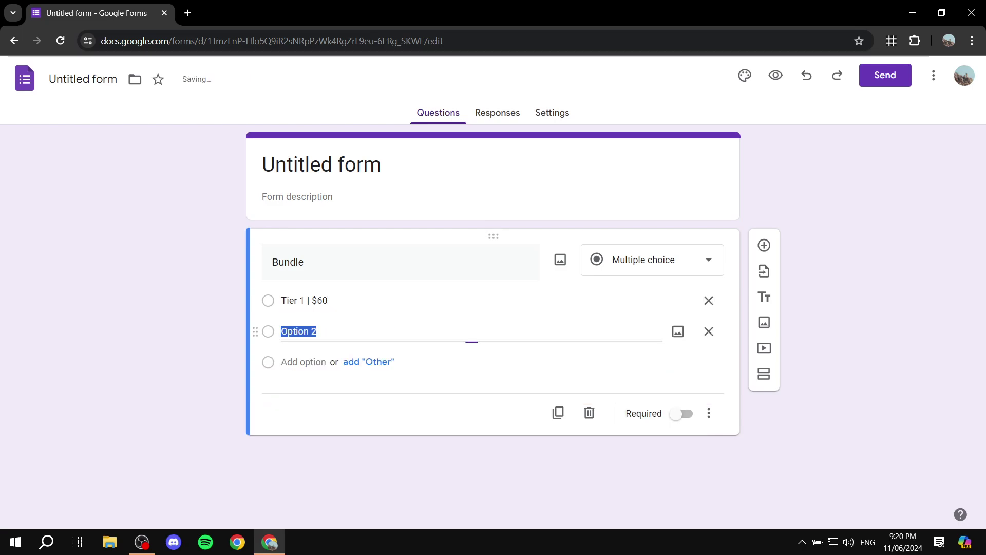
Name the second option "Tier 2 | $45" and add a third option below it.
type("Tier ")
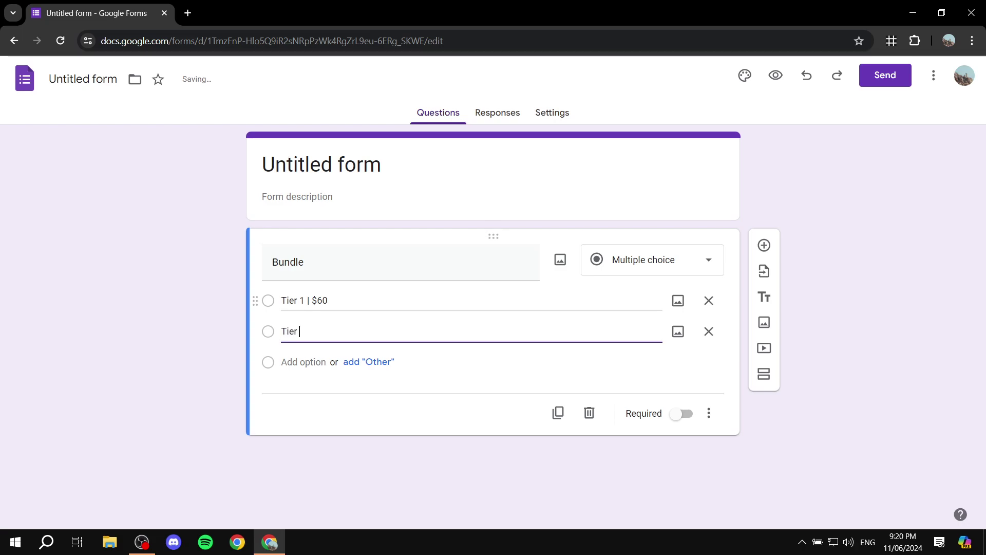
type("2 | $")
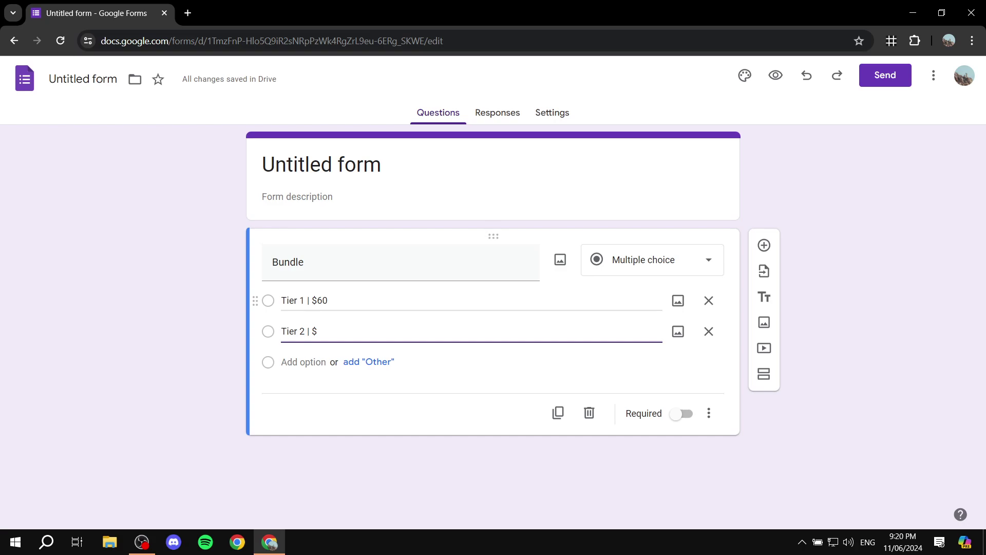
type("45")
key("Return")
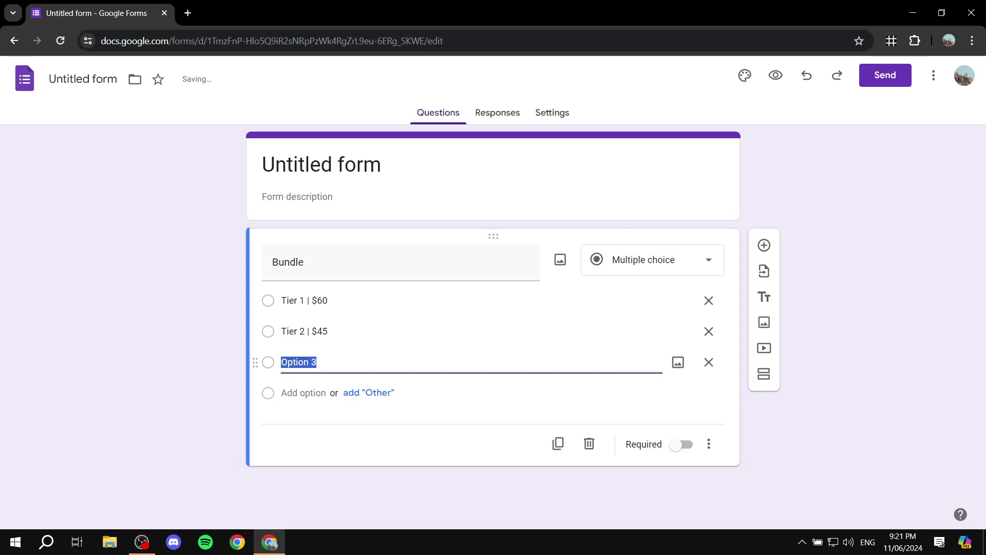
Name the third option of the Bundle question "Tier 3 - $30".
type("Tier 3 ")
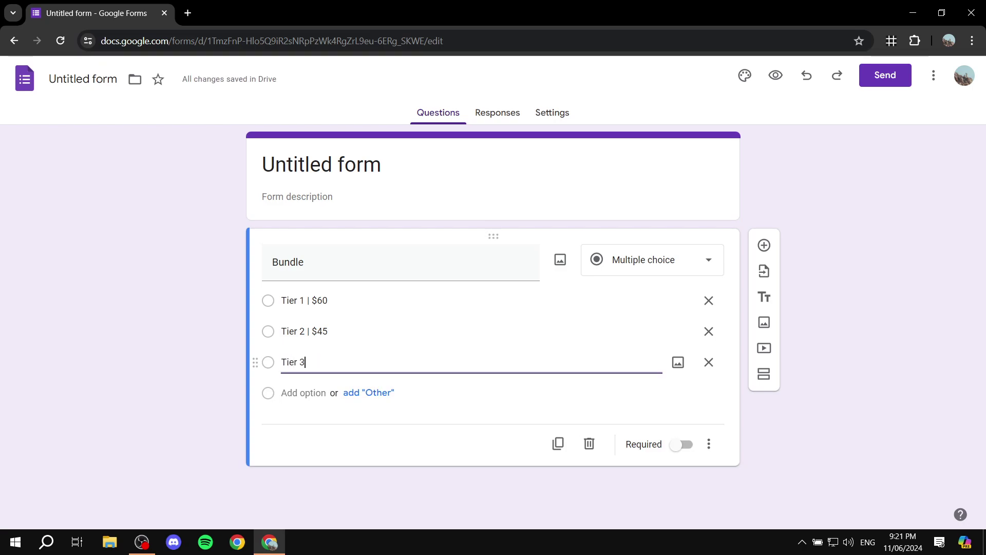
type("|")
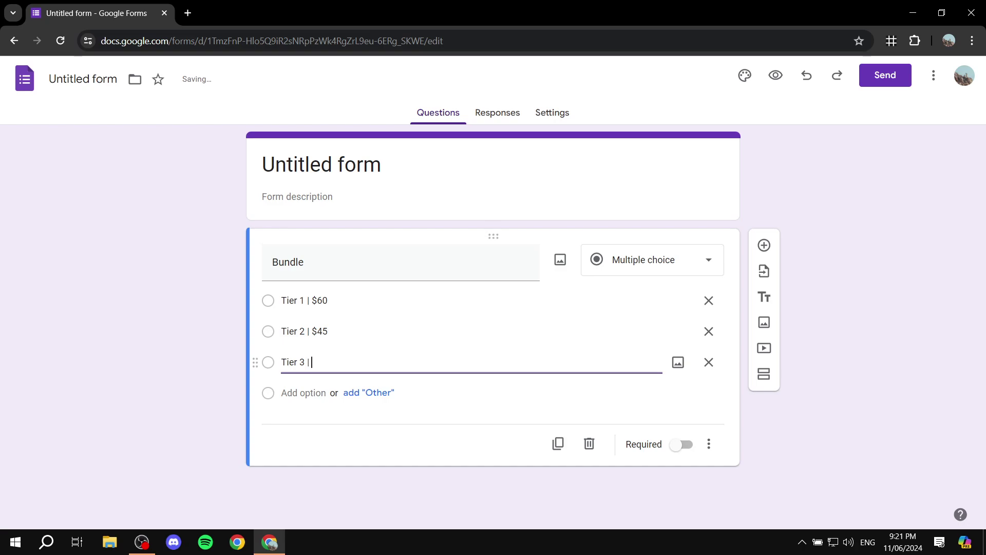
key("BackSpace")
type("- $30")
left_click(464, 413)
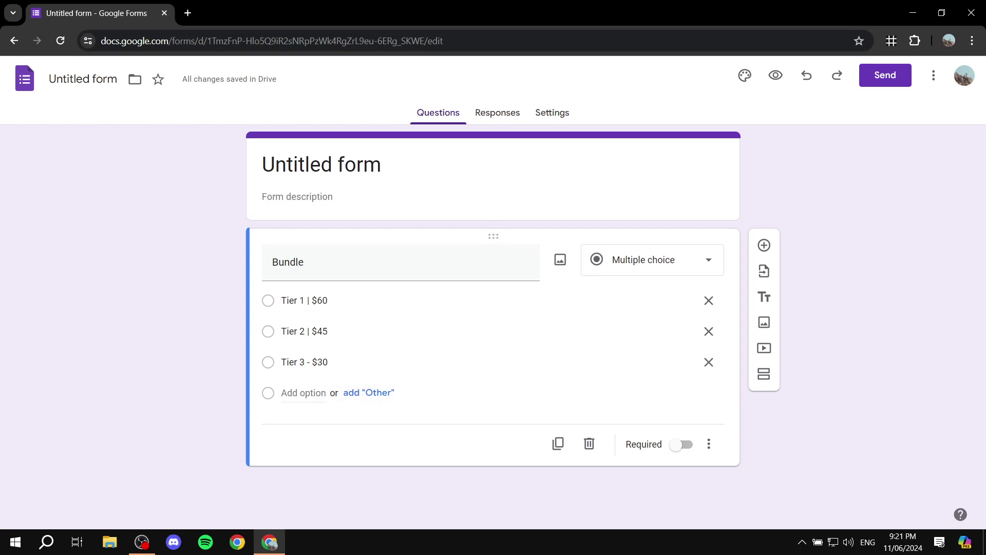
Add a fourth option named "Subscription - $10/month" to the Bundle question.
left_click(303, 392)
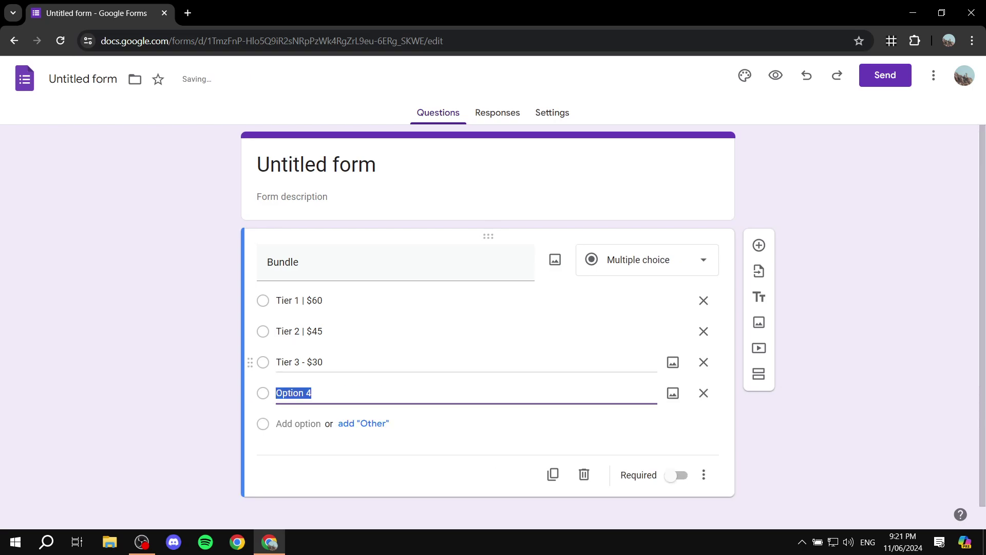
type("Subscript")
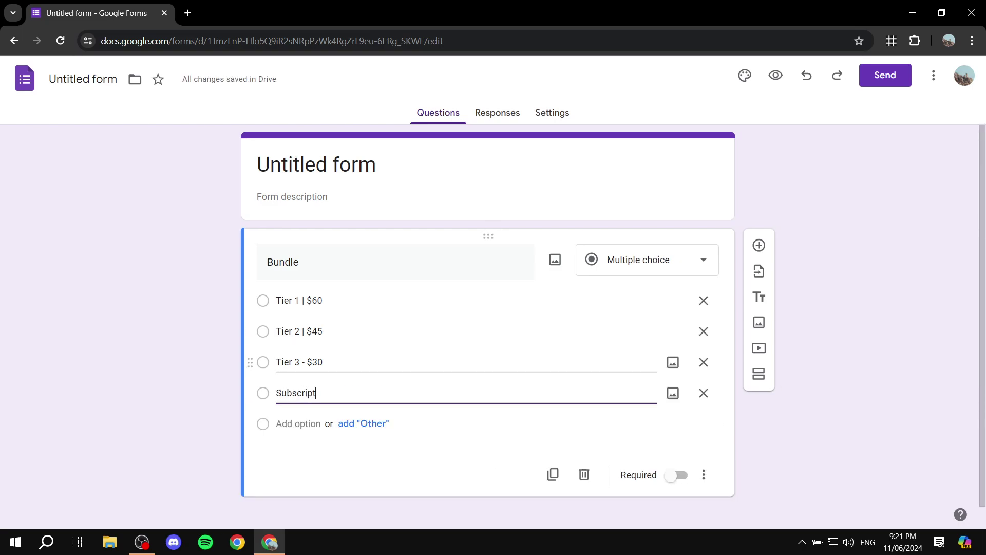
type("ion - $10")
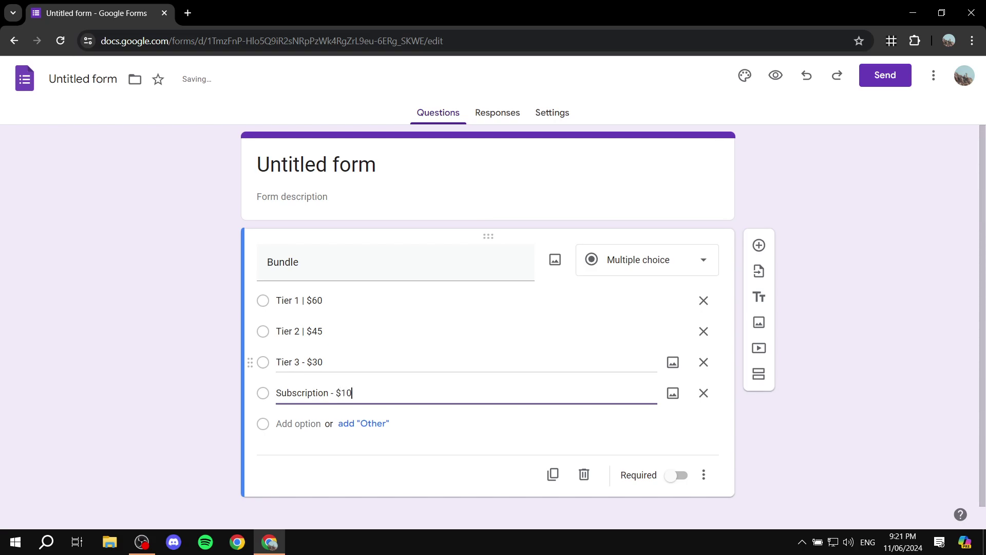
type("/month")
left_click(477, 439)
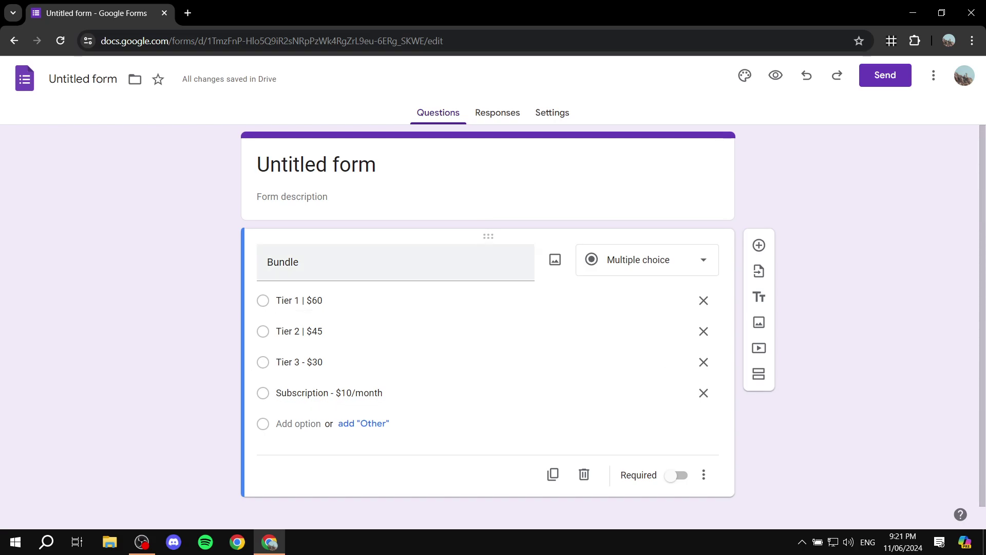
Check the available question types and look over the form's Bundle and Choose an option questions with their prices.
left_click(648, 260)
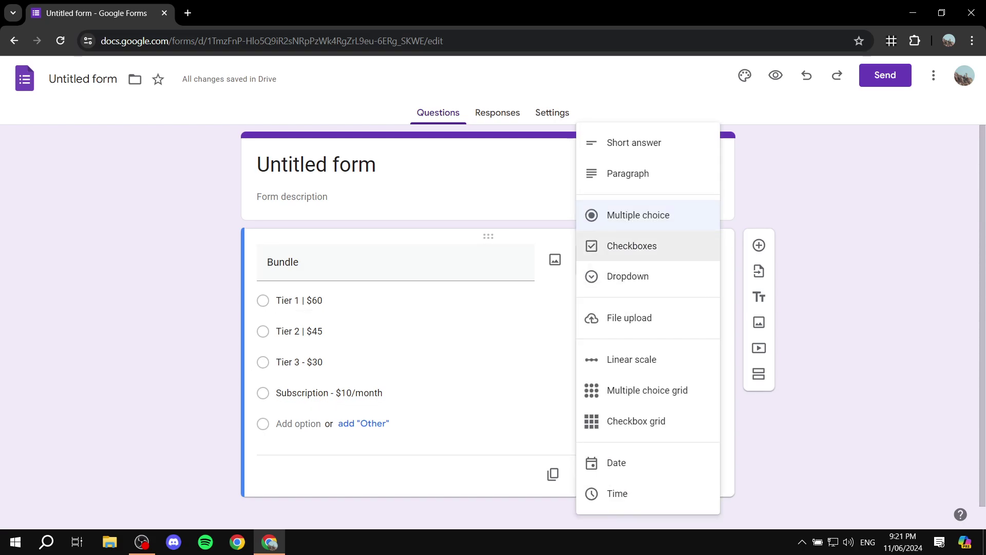
left_click(493, 263)
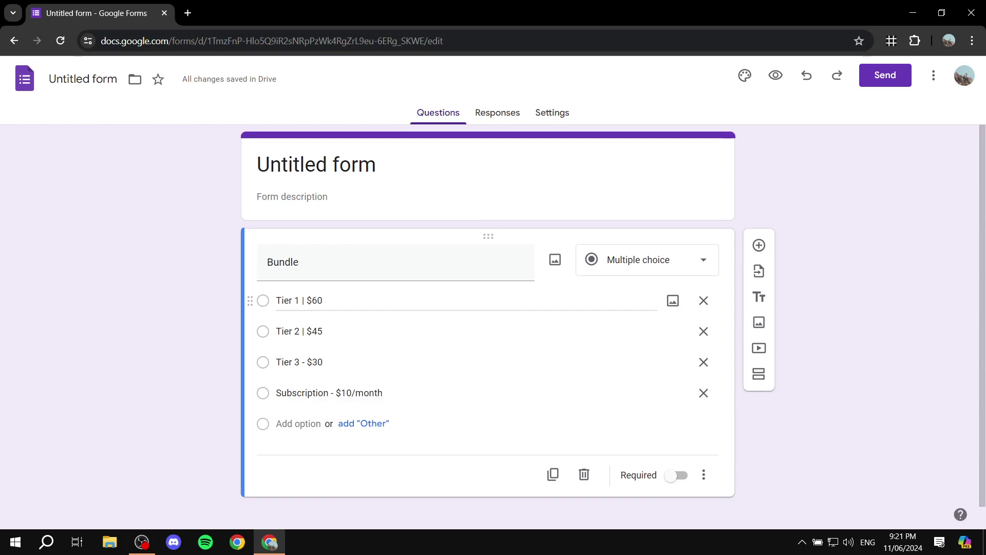
scroll(462, 360, "down", 1)
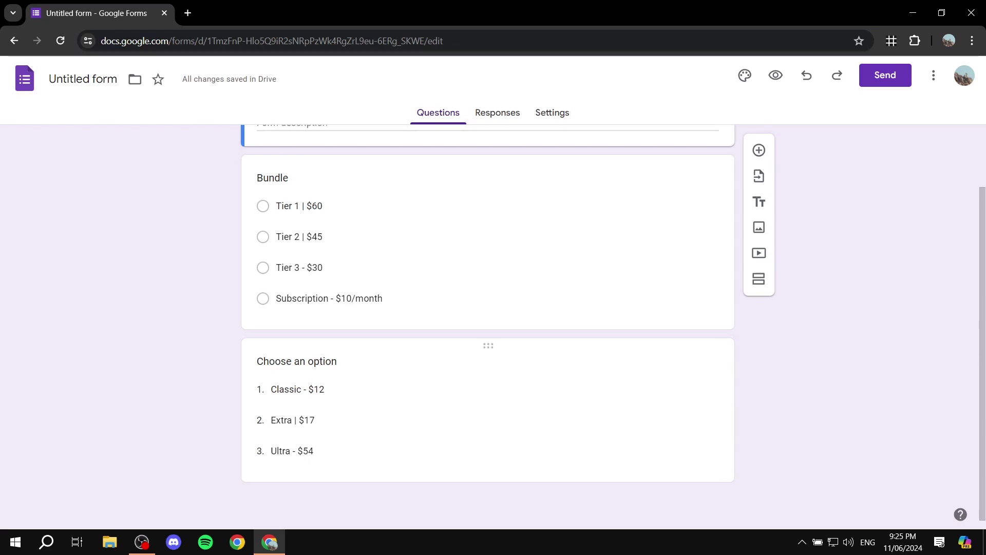
scroll(488, 334, "up", 2)
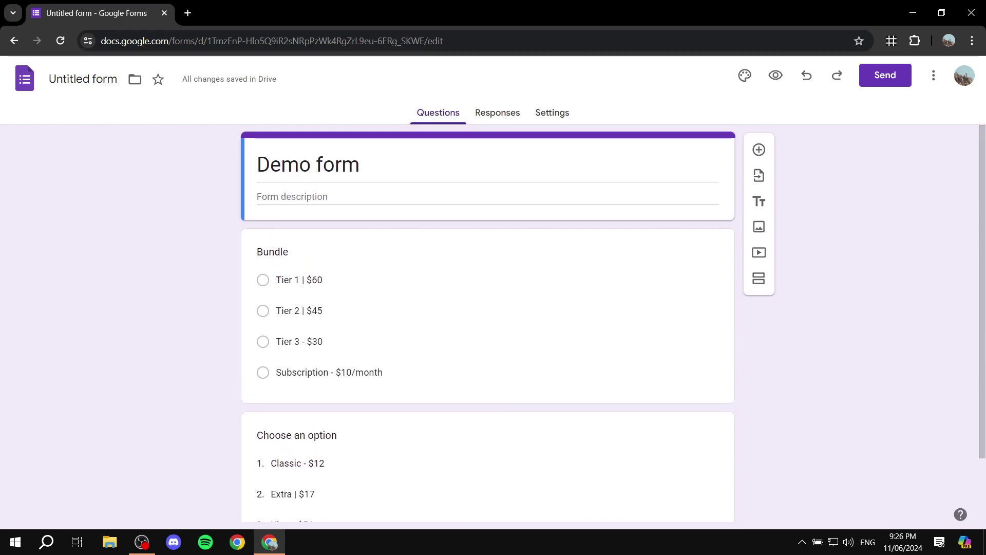
scroll(488, 334, "down", 2)
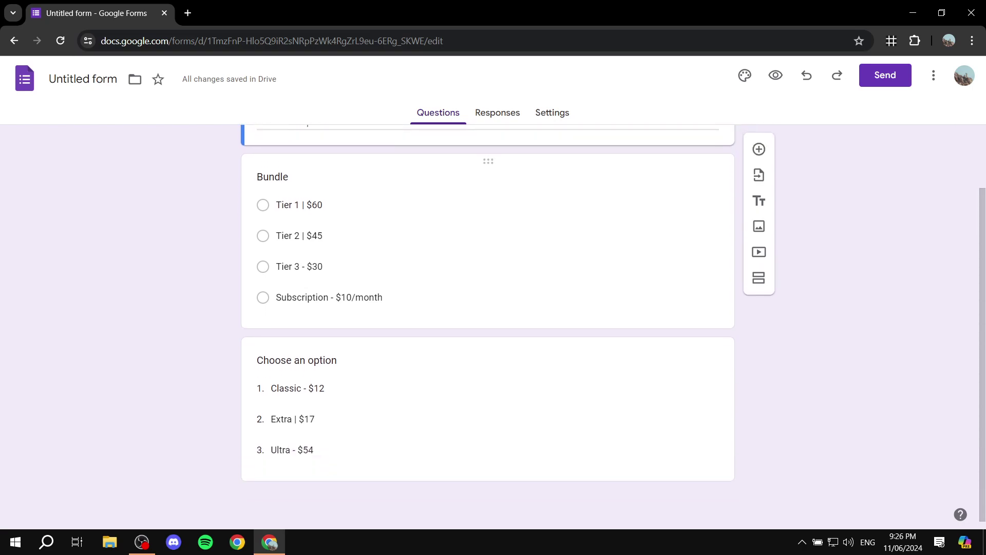
scroll(488, 334, "up", 2)
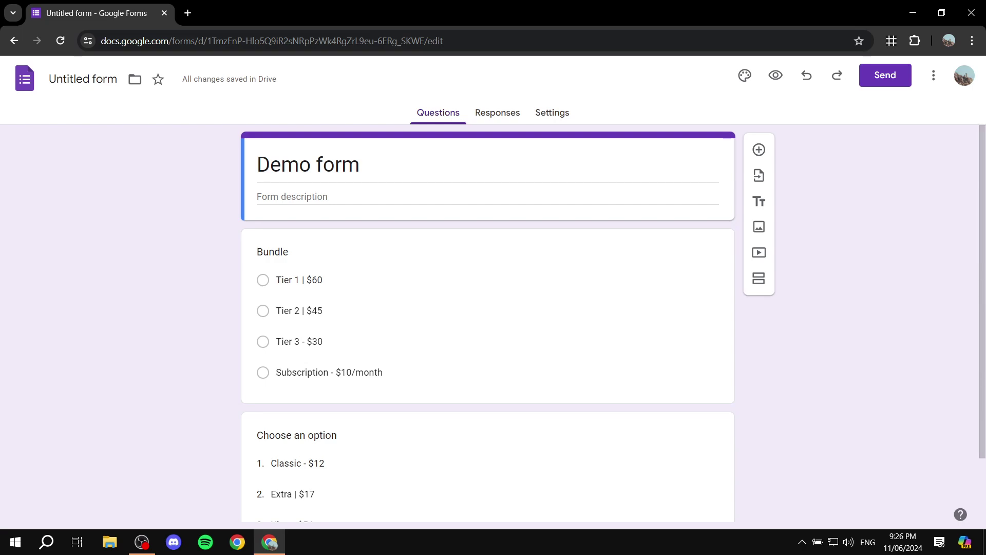
scroll(489, 334, "down", 2)
scroll(488, 334, "up", 2)
scroll(489, 334, "down", 2)
scroll(488, 334, "up", 2)
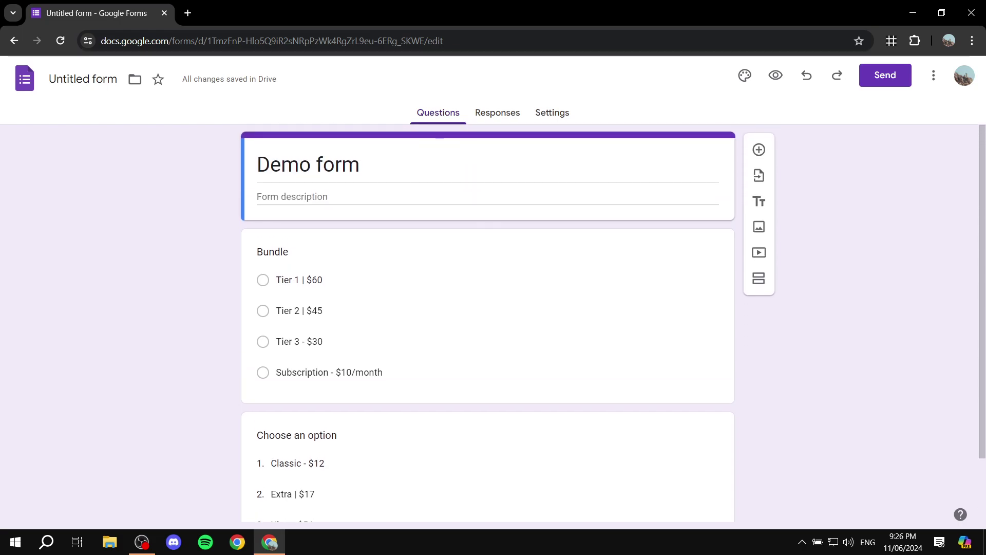
scroll(488, 334, "down", 2)
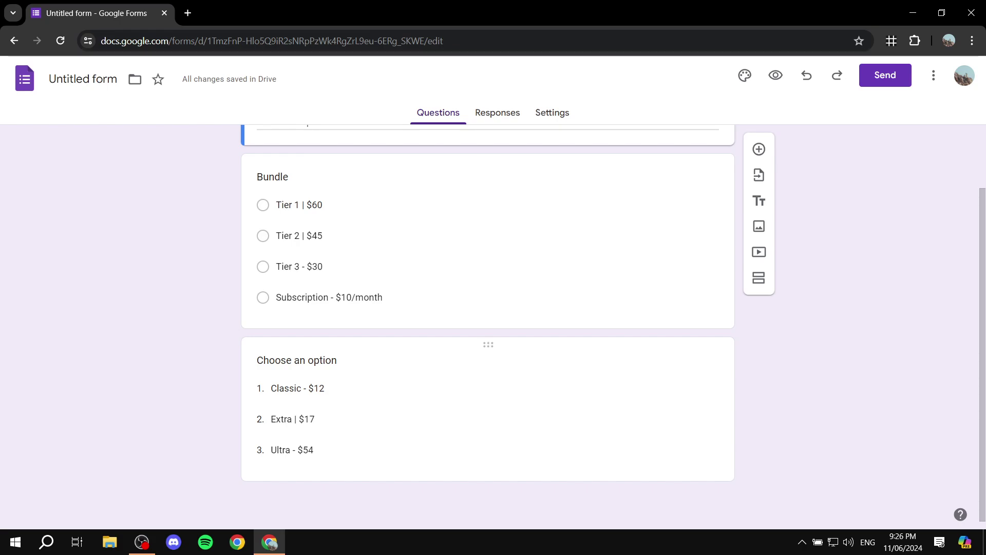
Preview the form, try the answers "Tier 2 | $45" and "Classic - $12", and close the preview.
left_click(776, 75)
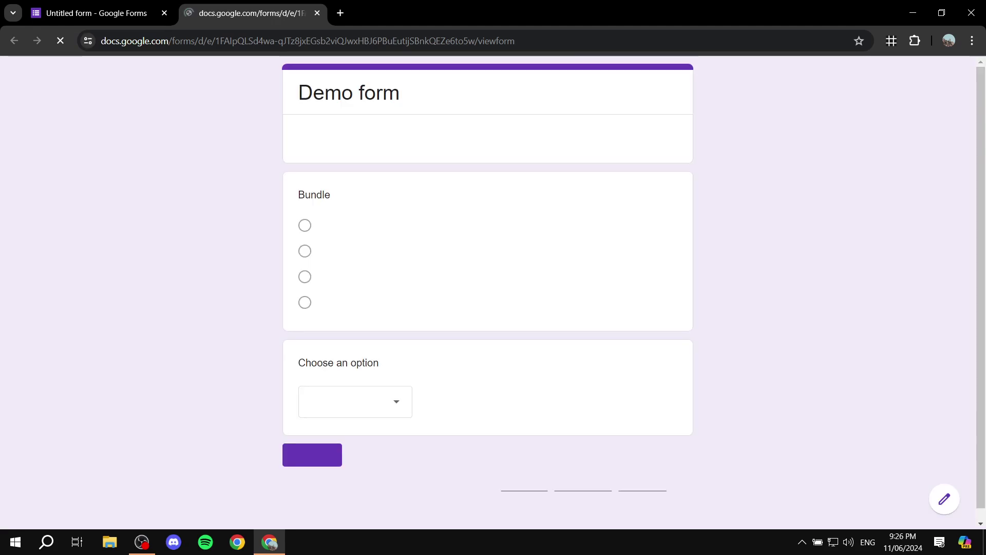
left_click(305, 250)
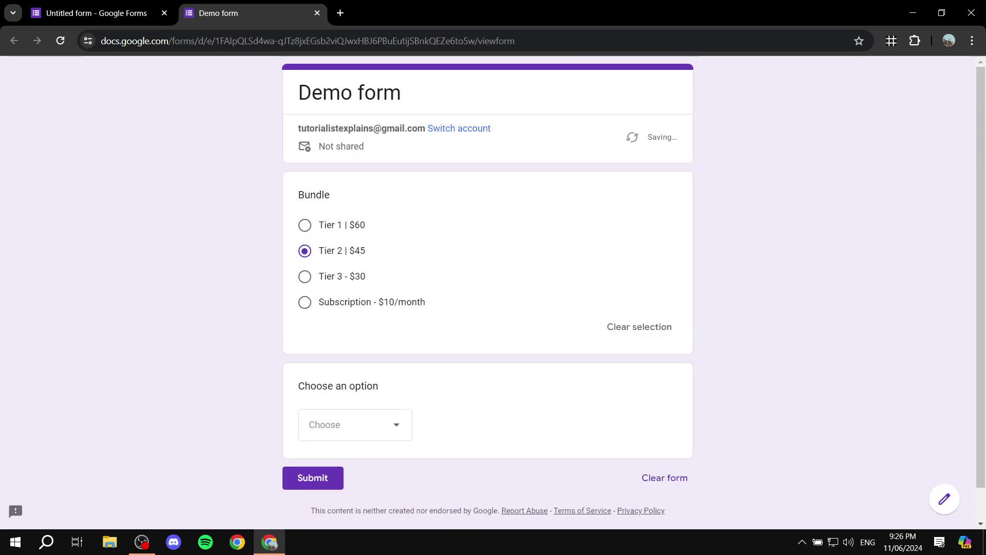
left_click(355, 425)
scroll(339, 432, "down", 1)
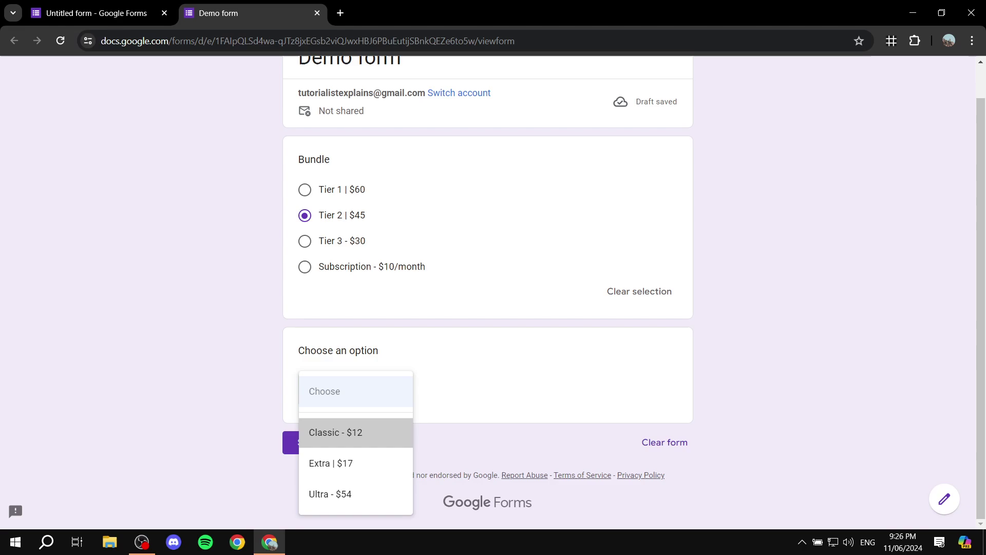
left_click(335, 431)
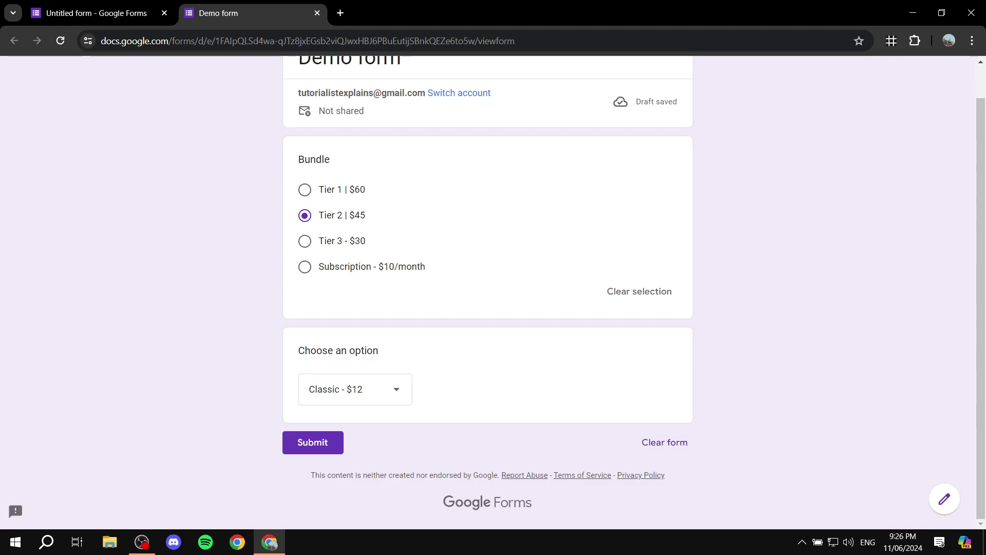
scroll(488, 288, "up", 1)
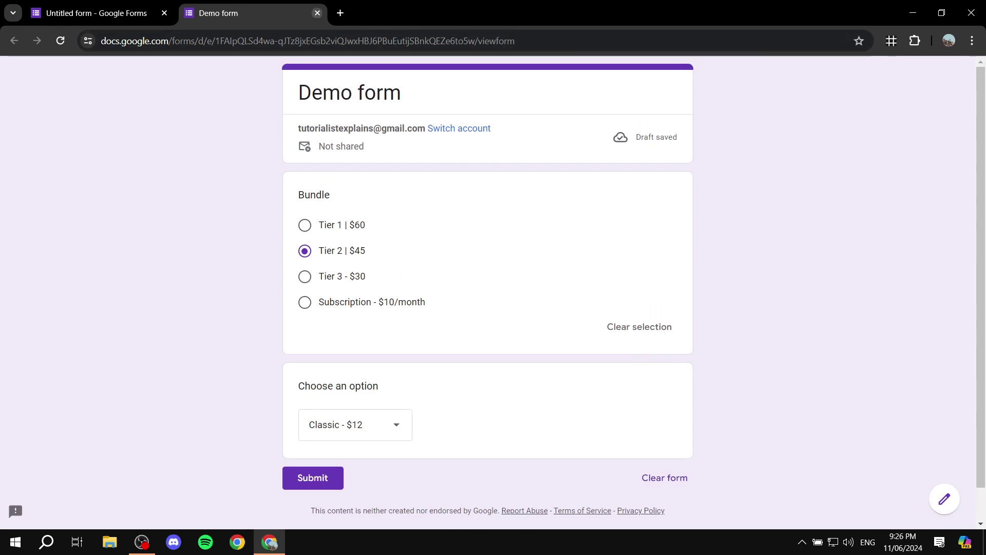
left_click(317, 13)
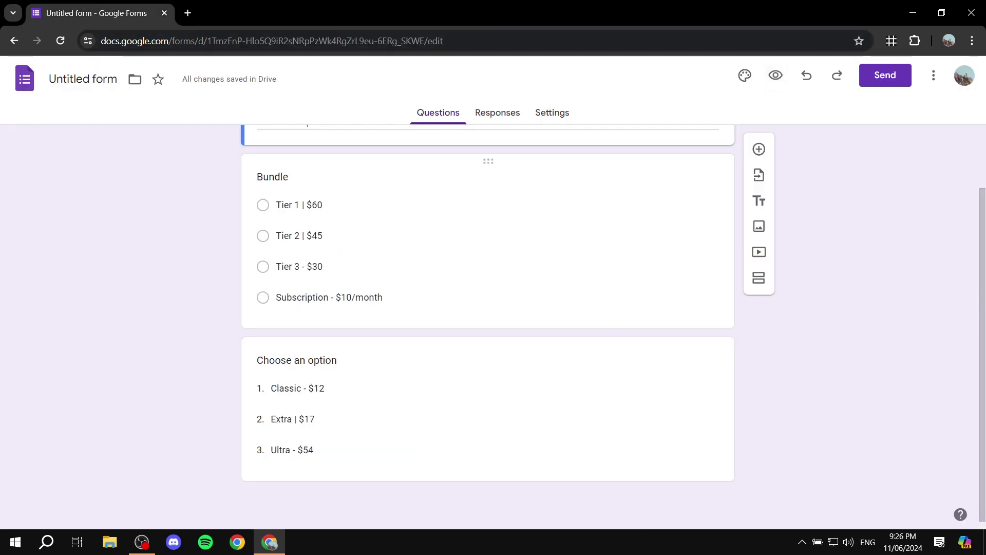
Search the web for "google workspace marketplace" in a new browser tab.
scroll(488, 324, "up", 2)
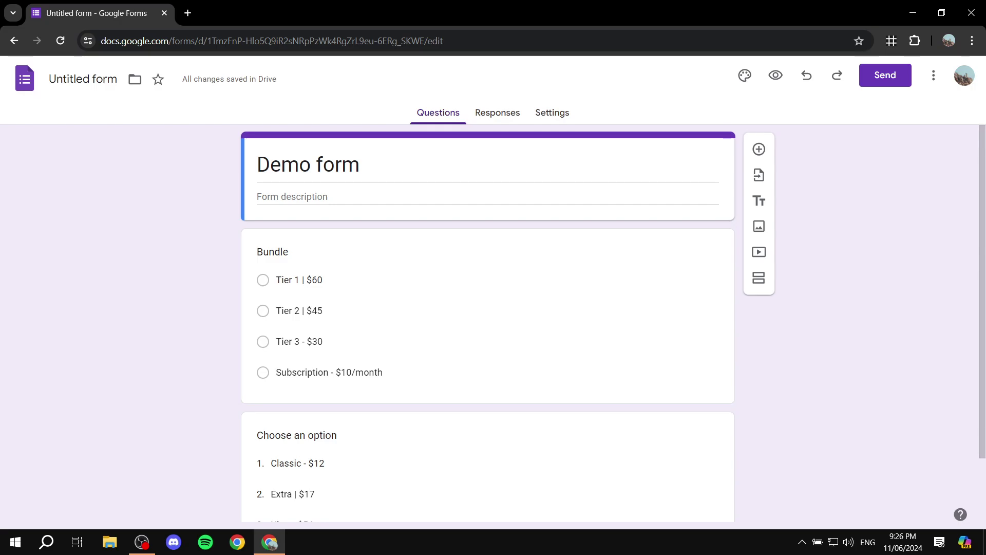
key("ctrl+t")
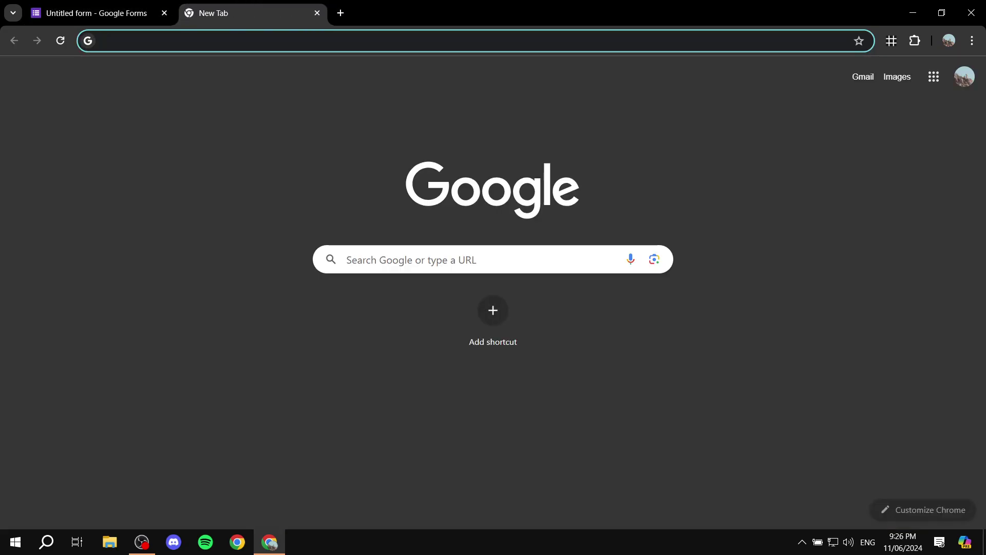
type("google works")
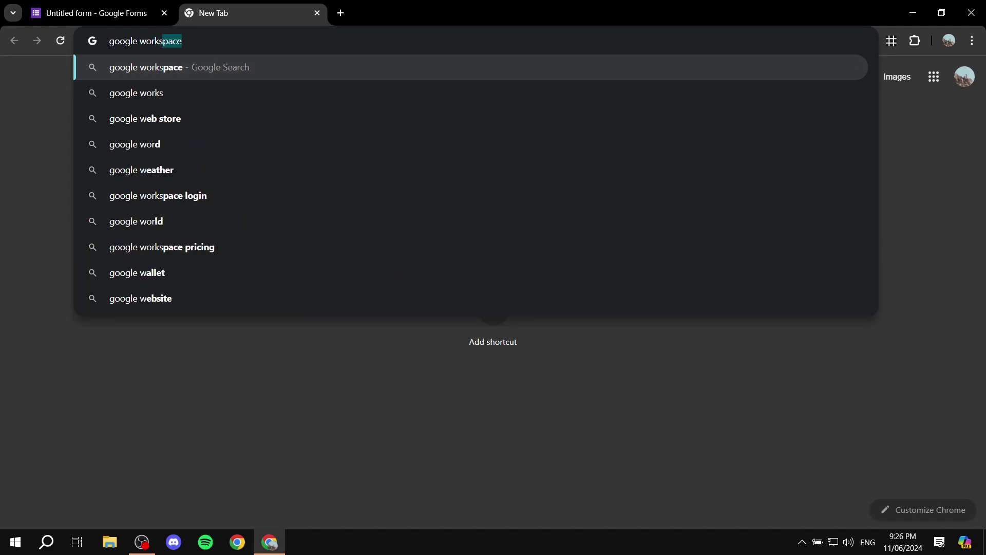
type("pace mart")
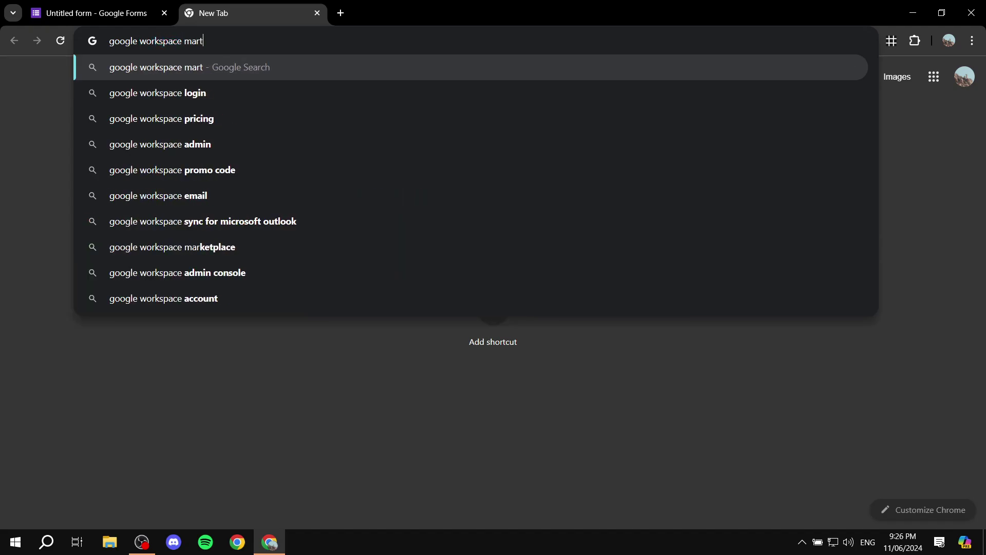
key("BackSpace")
type("ketplace")
key("Return")
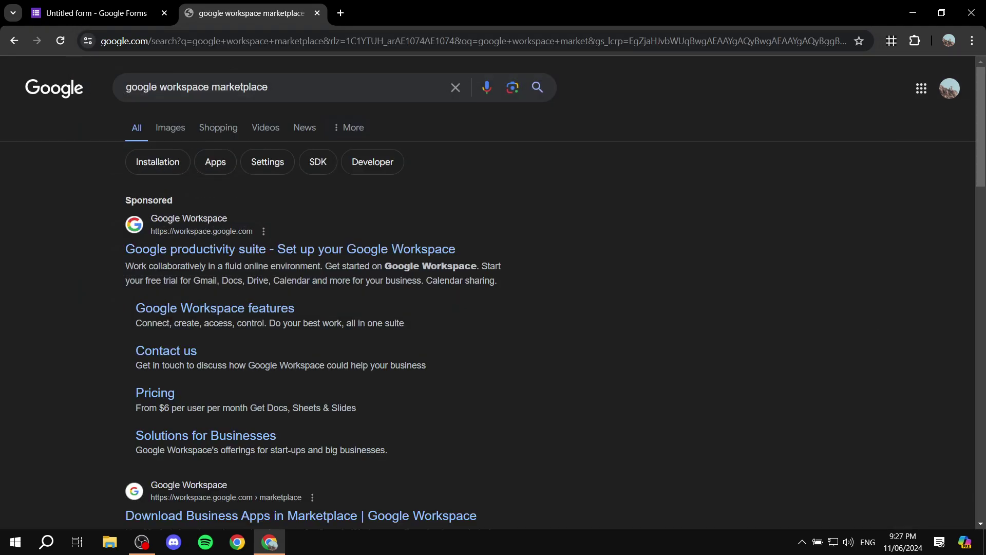
Open the Google Workspace Marketplace from the search results and find the Payable Forms app's page there.
scroll(226, 259, "down", 5)
left_click(226, 259)
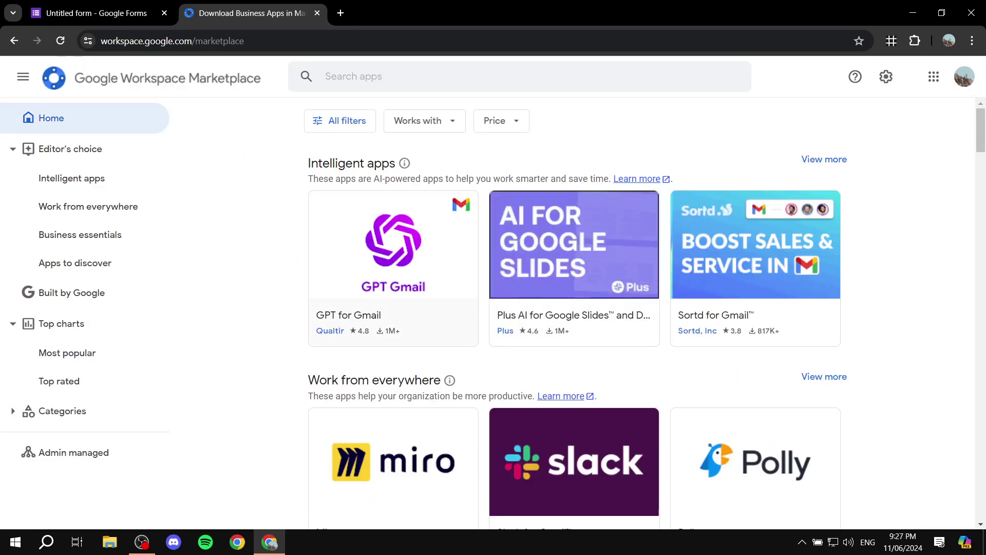
left_click(490, 76)
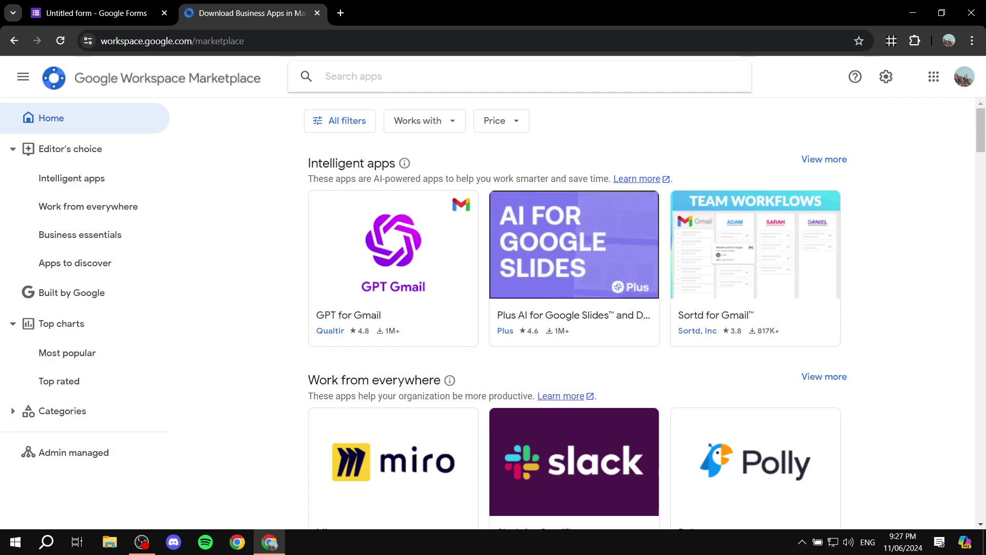
type("Payab")
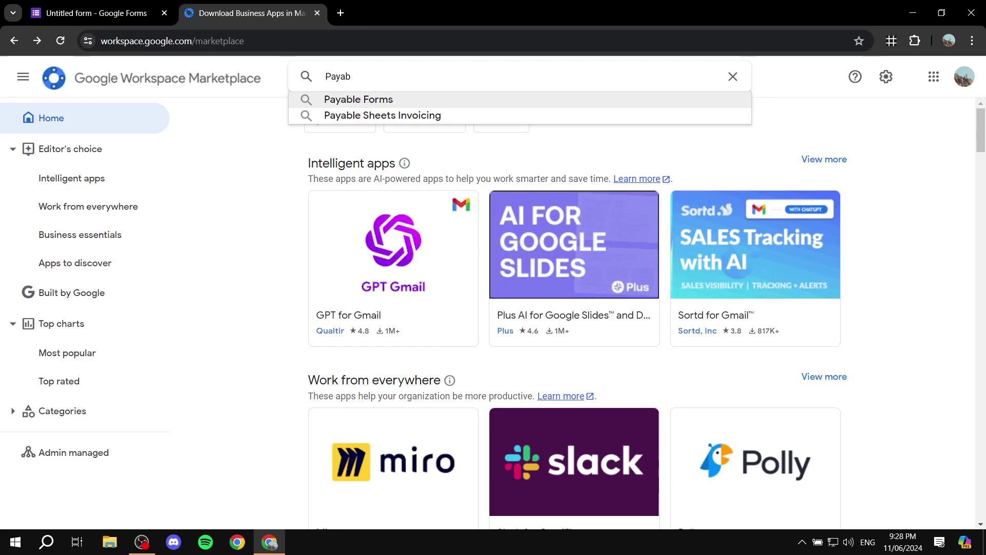
left_click(359, 99)
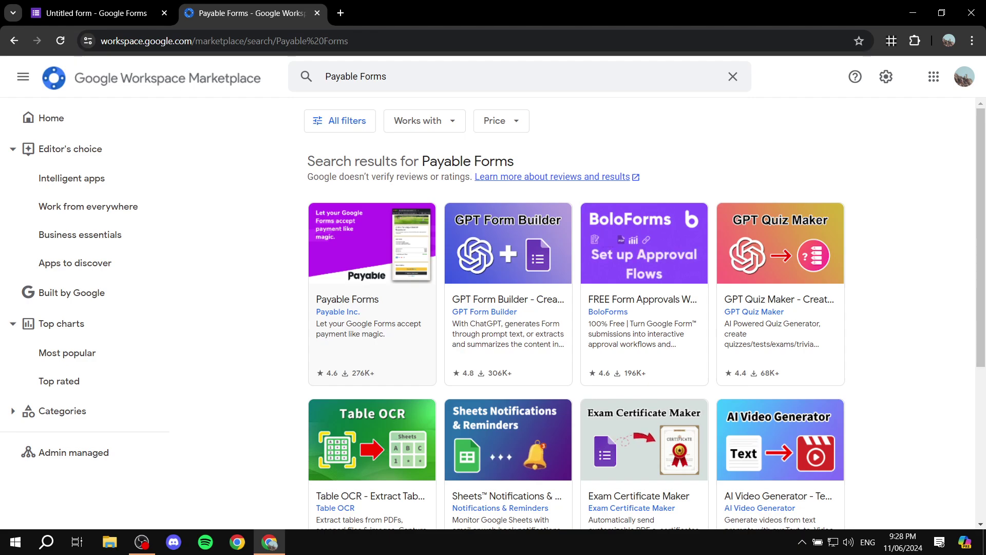
left_click(372, 299)
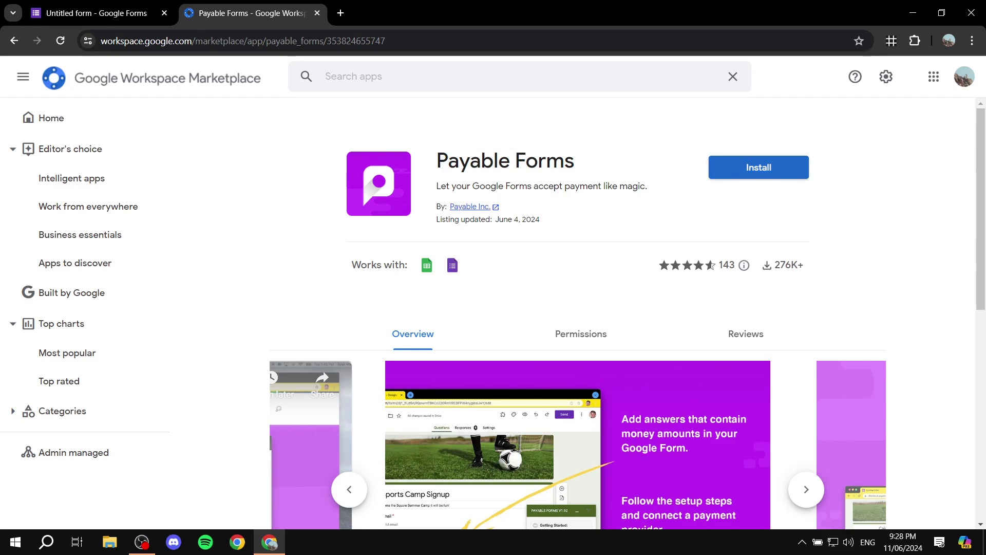
Install Payable Forms using the listed Google account, grant it the requested access, and dismiss the installation notice.
left_click(759, 167)
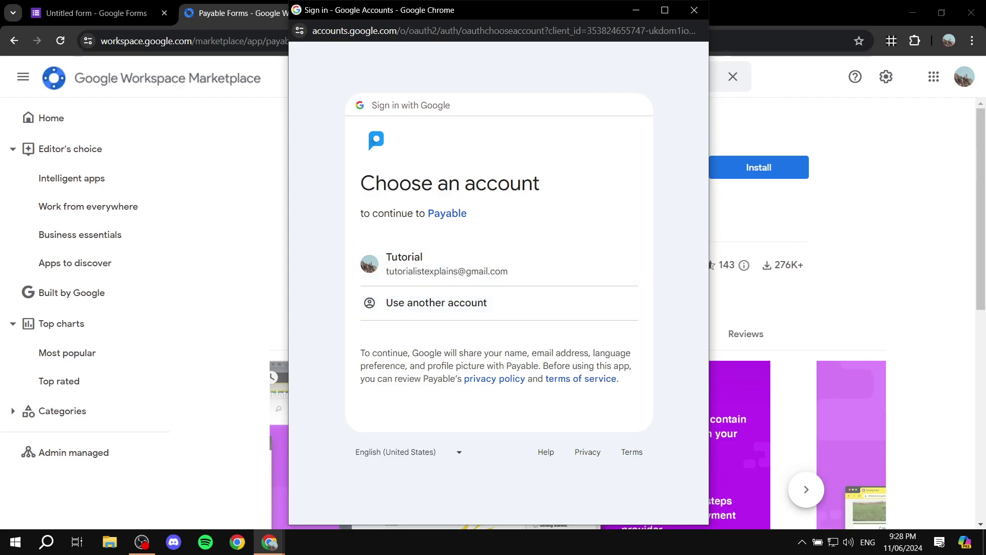
left_click(447, 264)
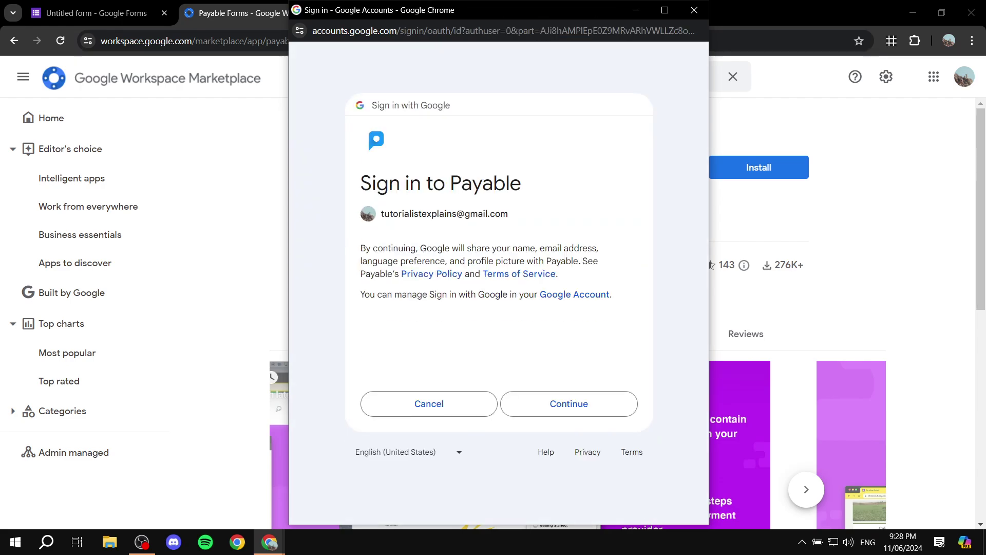
left_click(569, 404)
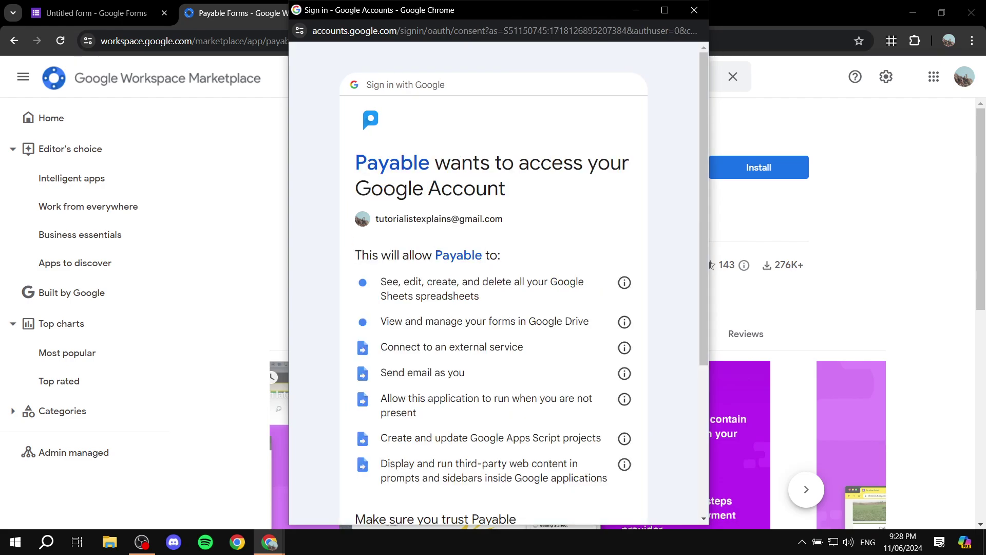
scroll(569, 404, "down", 5)
left_click(565, 424)
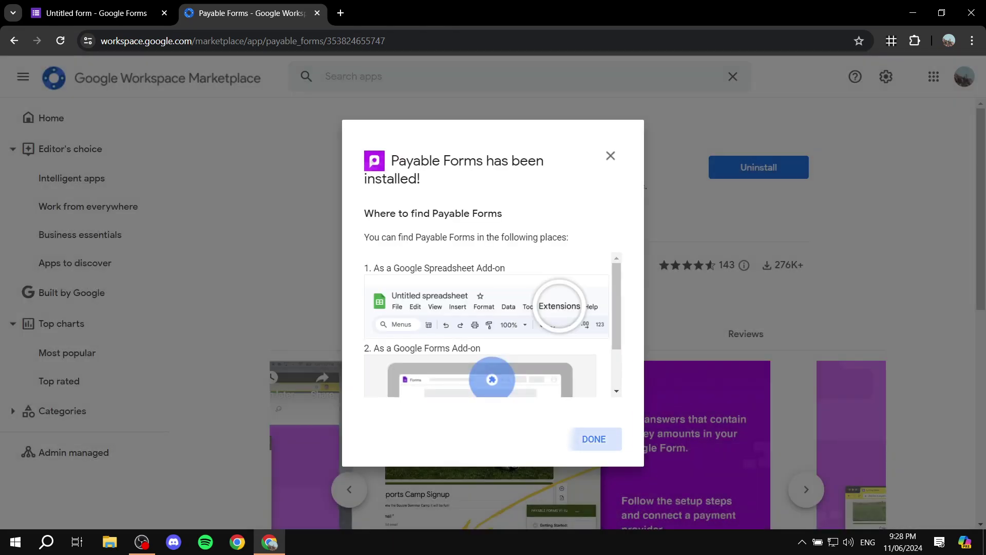
left_click(594, 439)
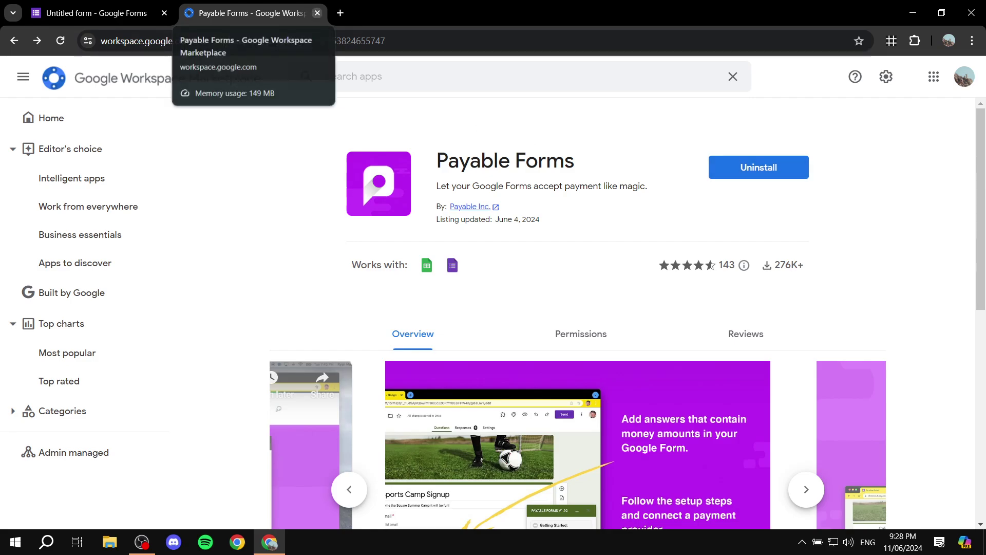
Return to the Demo form, closing the Marketplace tab, and reload the form editor.
left_click(317, 13)
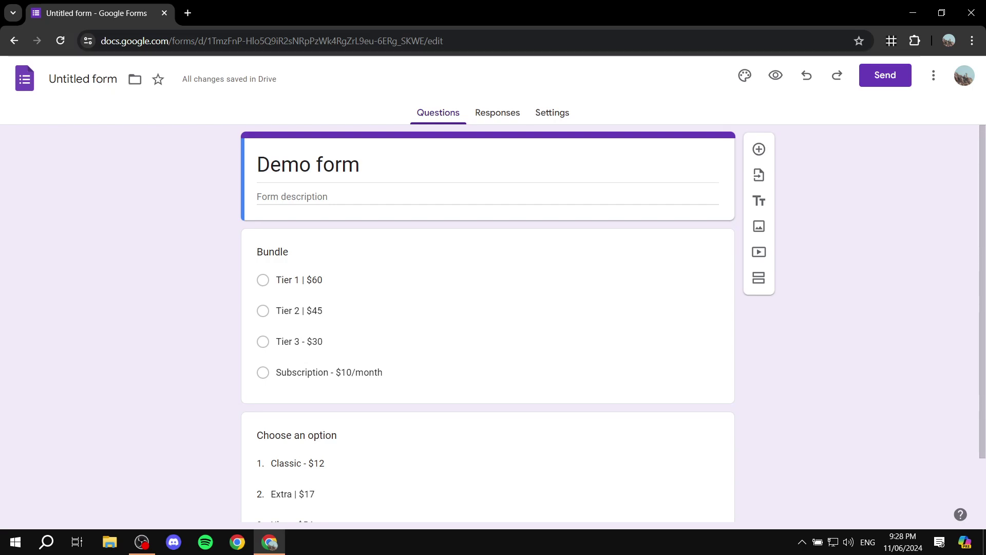
scroll(488, 318, "down", 3)
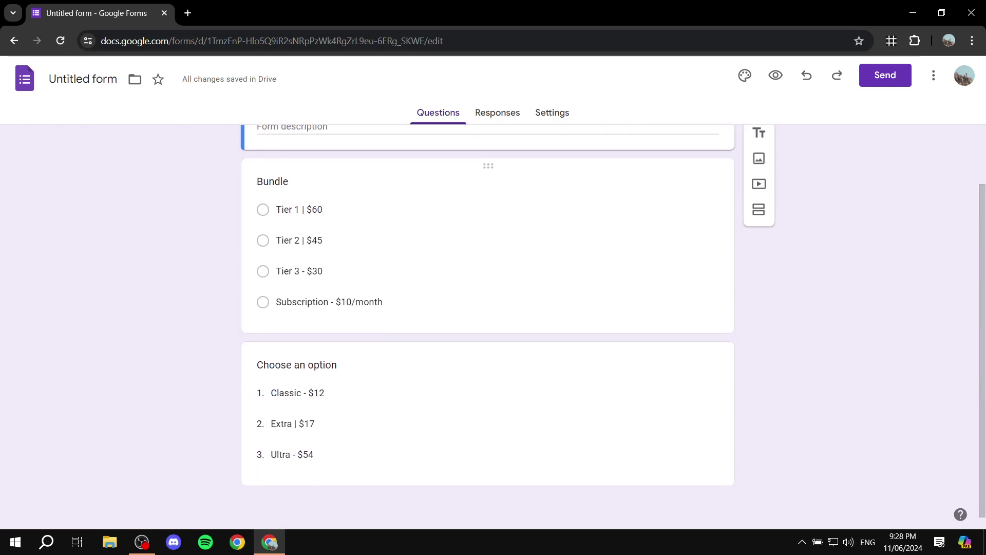
scroll(489, 319, "up", 3)
left_click(60, 40)
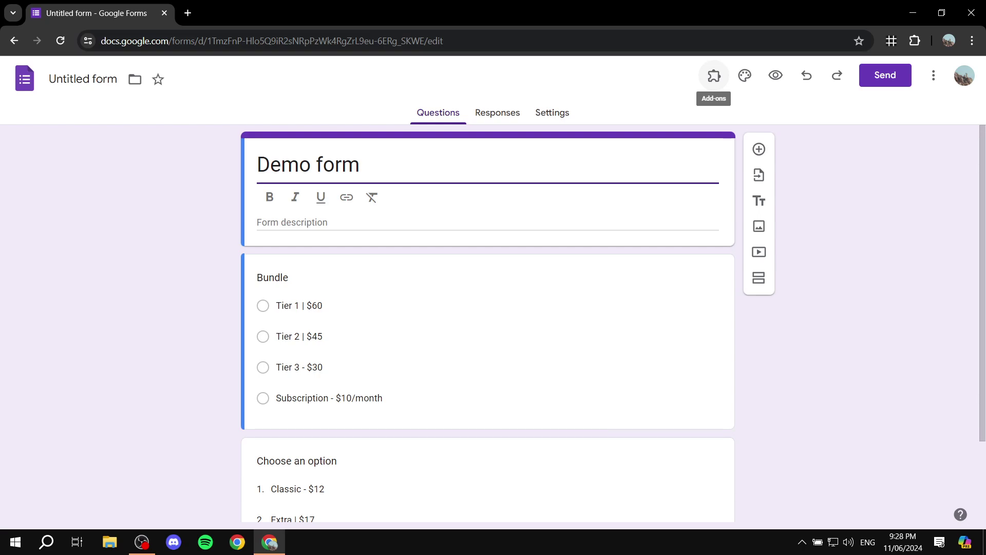
Launch the Payable Forms add-on and run "Make this Form Payable".
left_click(714, 76)
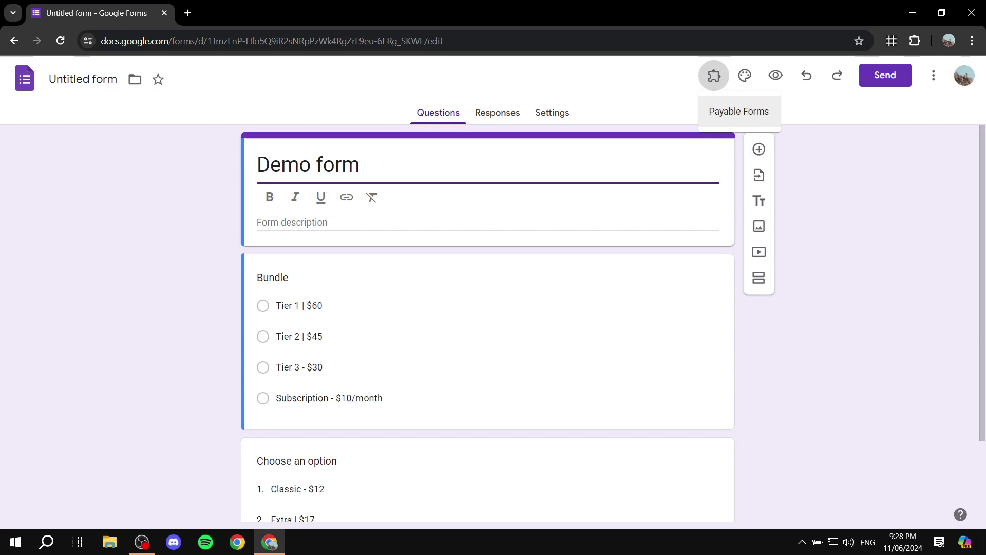
left_click(738, 111)
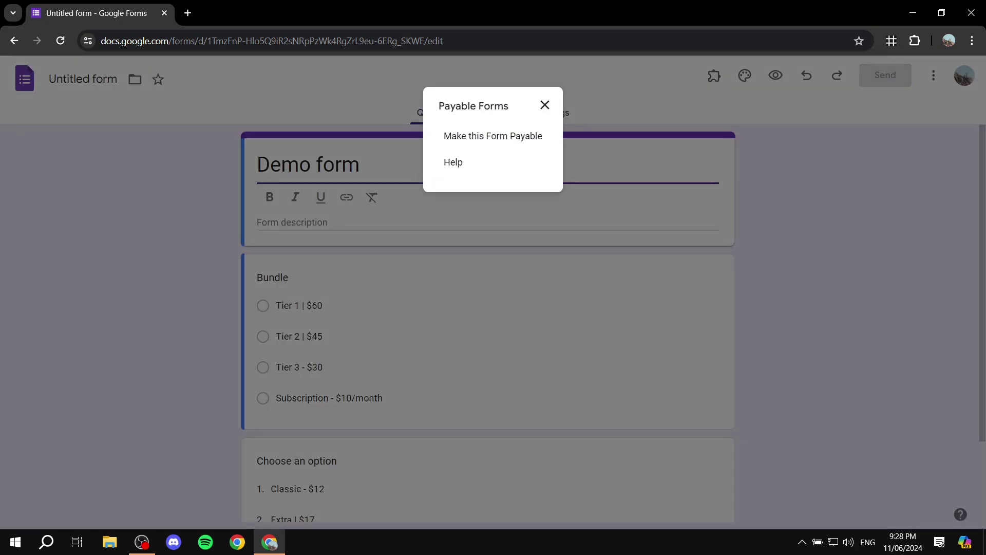
left_click(493, 135)
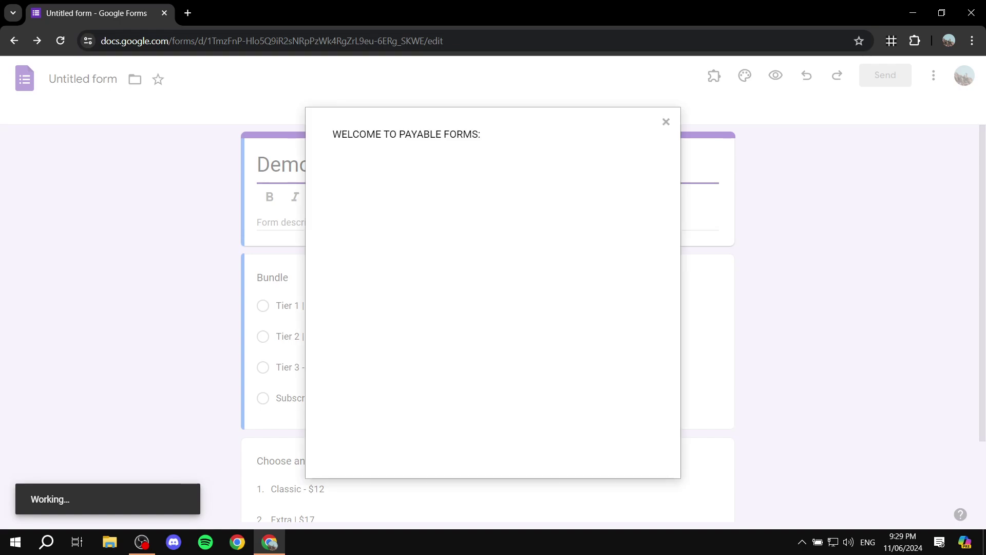
Set the currency to US Dollars (USD) in the Payable Forms user settings.
left_click(493, 354)
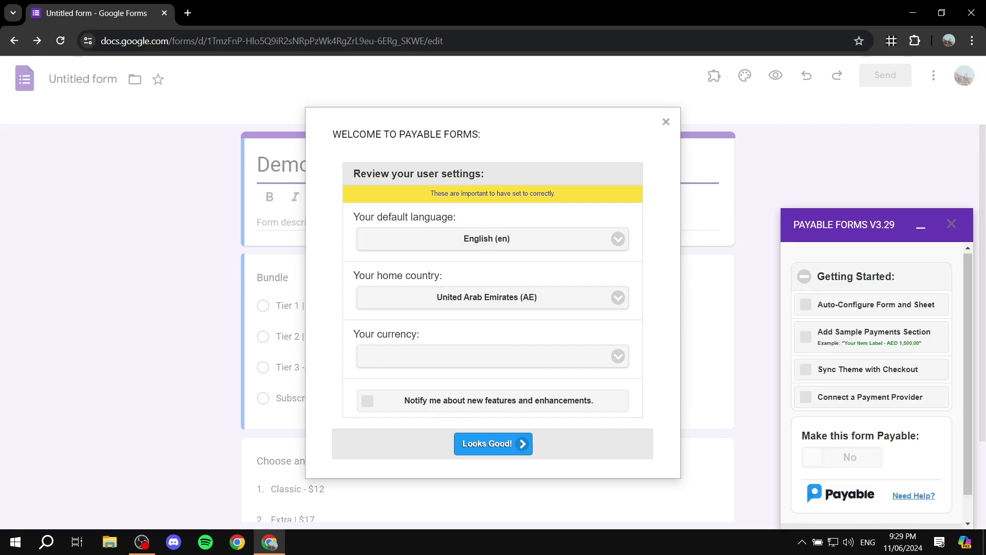
left_click(492, 356)
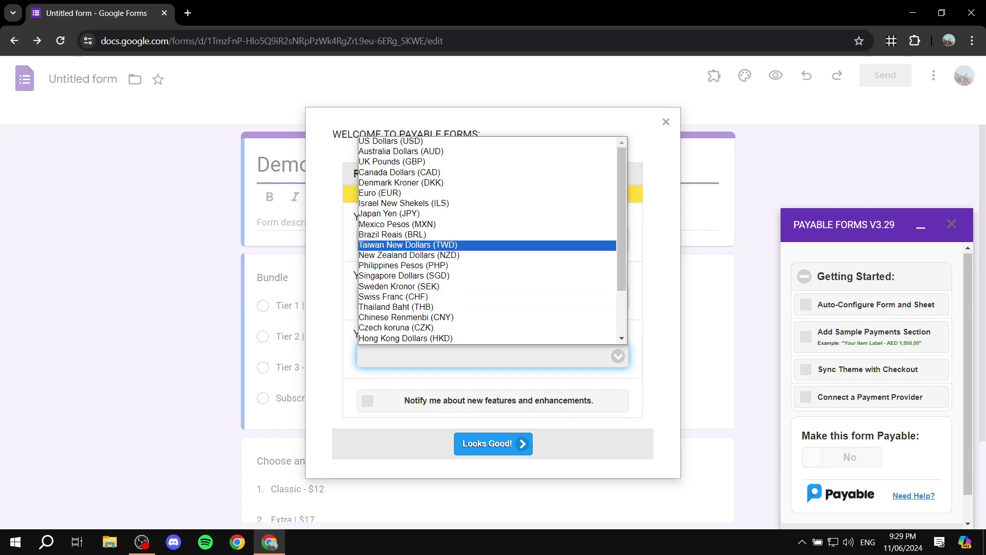
scroll(487, 228, "down", 2)
scroll(487, 144, "up", 2)
scroll(487, 195, "down", 2)
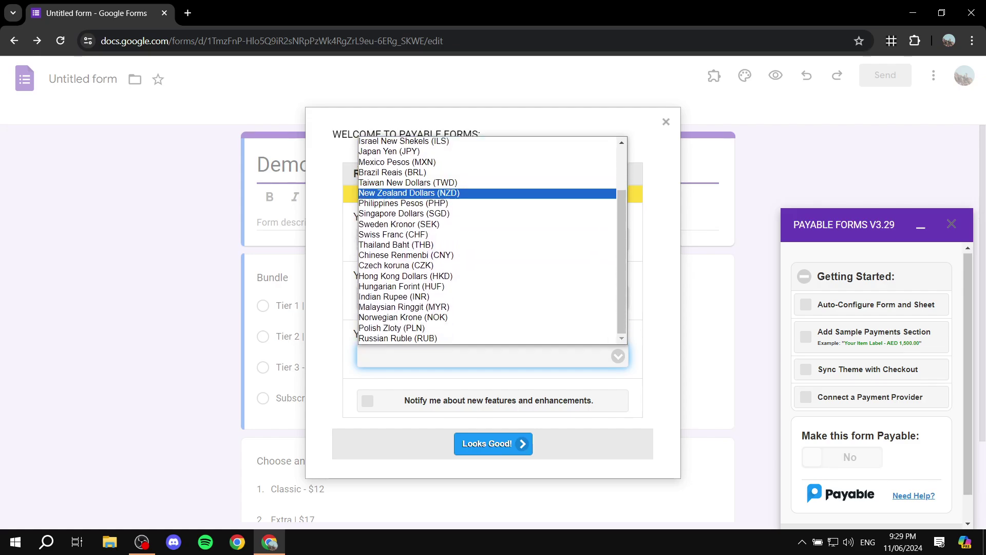
scroll(487, 234, "up", 2)
left_click(487, 141)
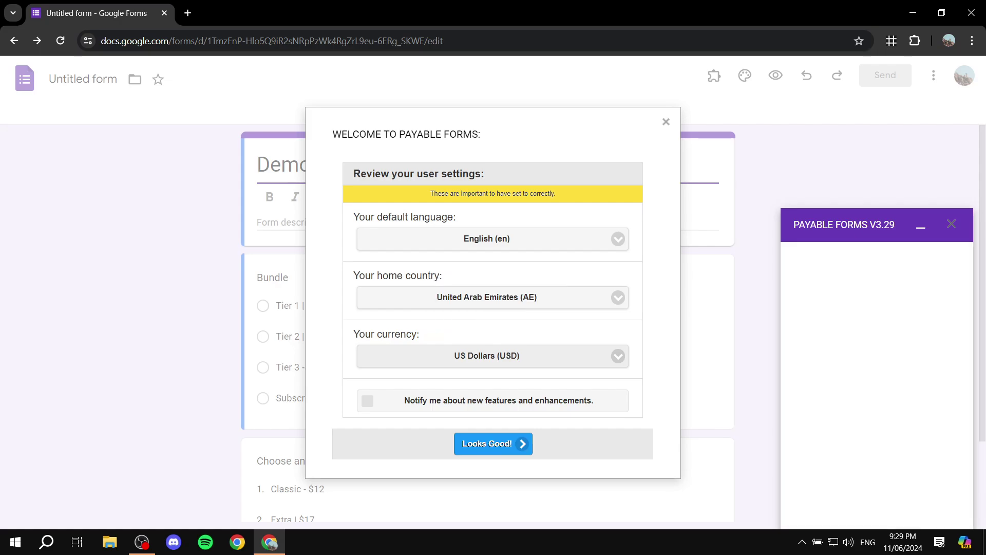
left_click_drag(353, 334, 419, 334)
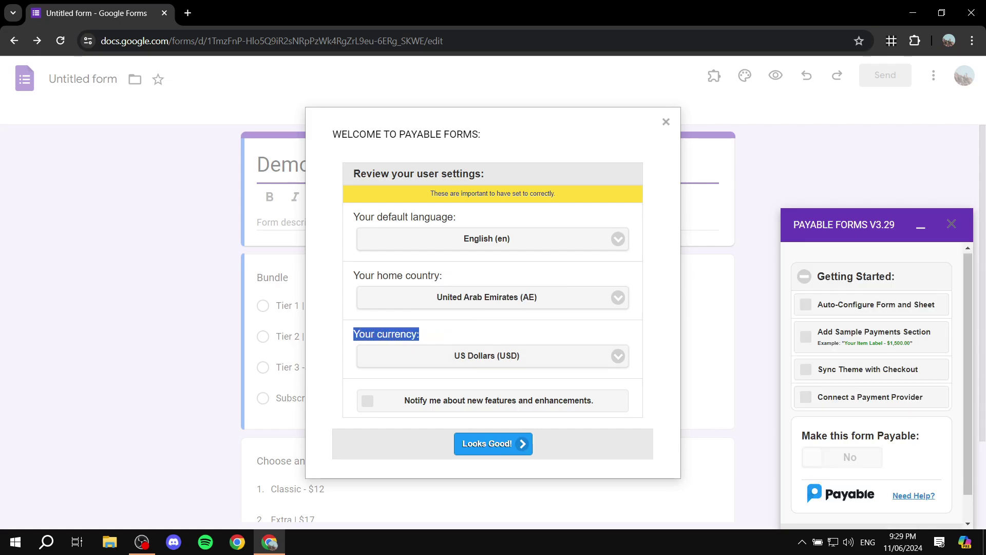
left_click(417, 335)
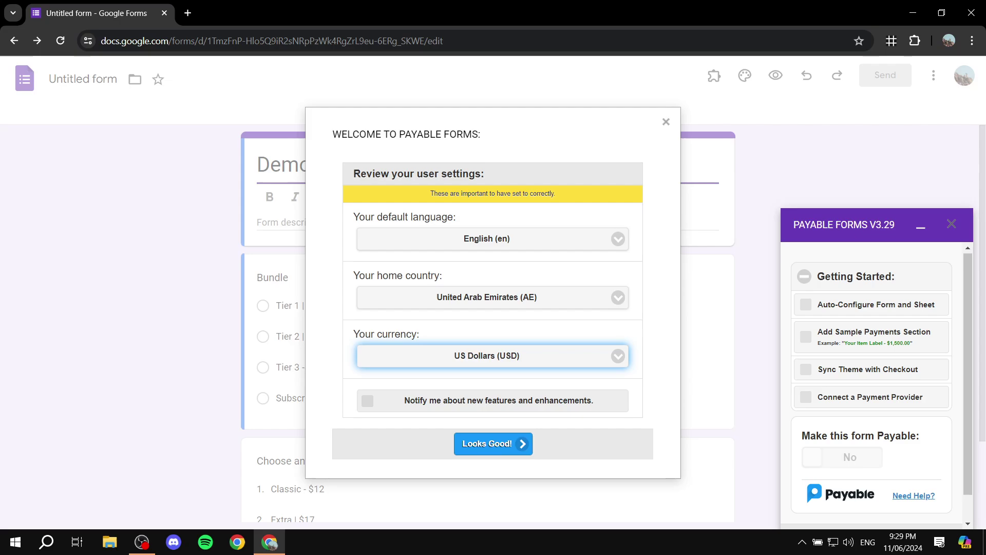
Accept the Payable Forms user settings and go through the remaining welcome pages to finish the introduction.
left_click(368, 400)
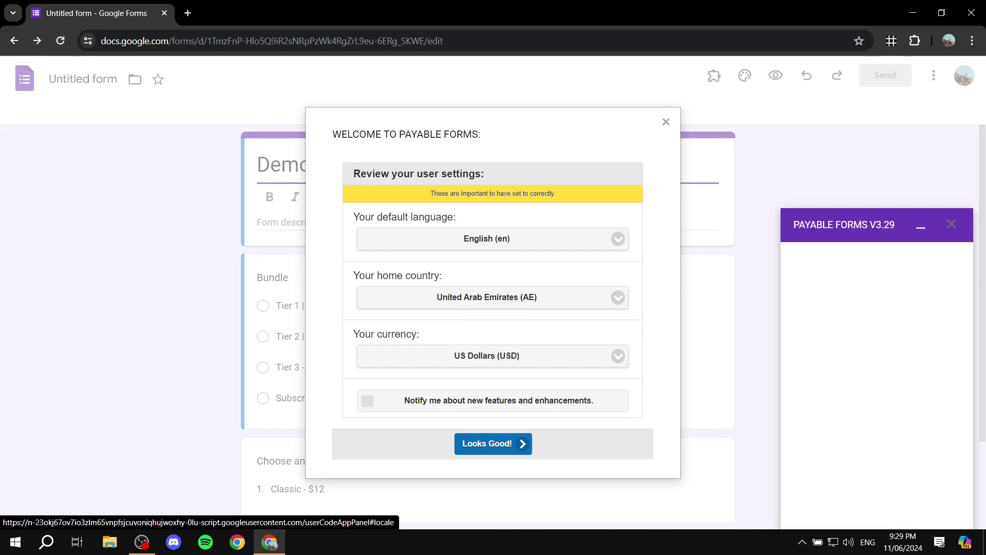
left_click(492, 443)
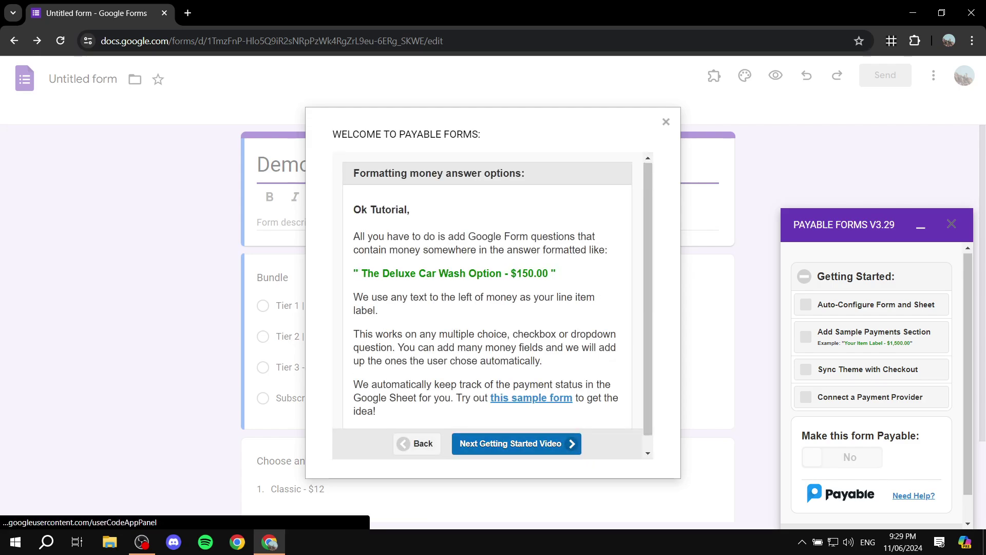
left_click(516, 443)
left_click(516, 443)
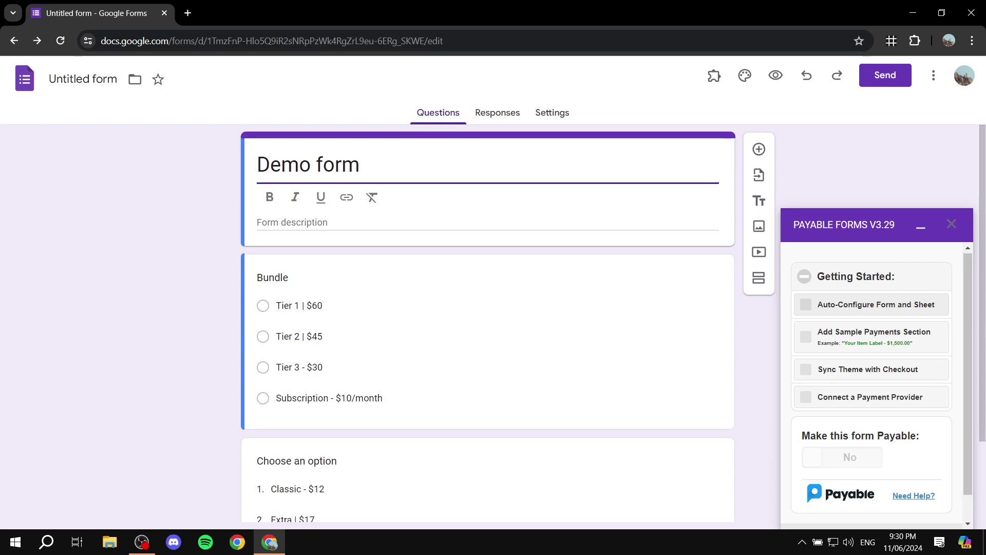
Auto-configure the form and sheet with Payable Forms, then view the connected response spreadsheet and close it.
left_click(807, 305)
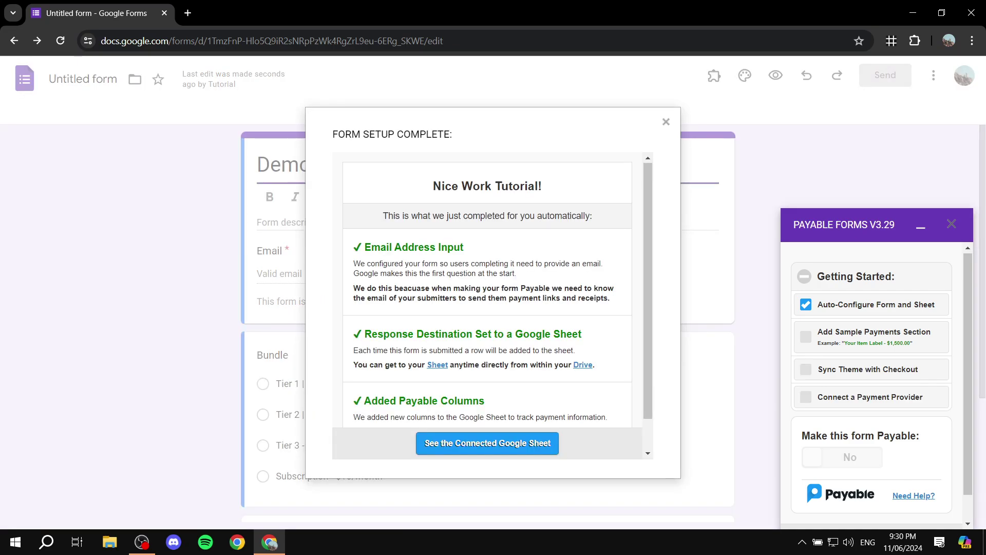
scroll(488, 305, "down", 1)
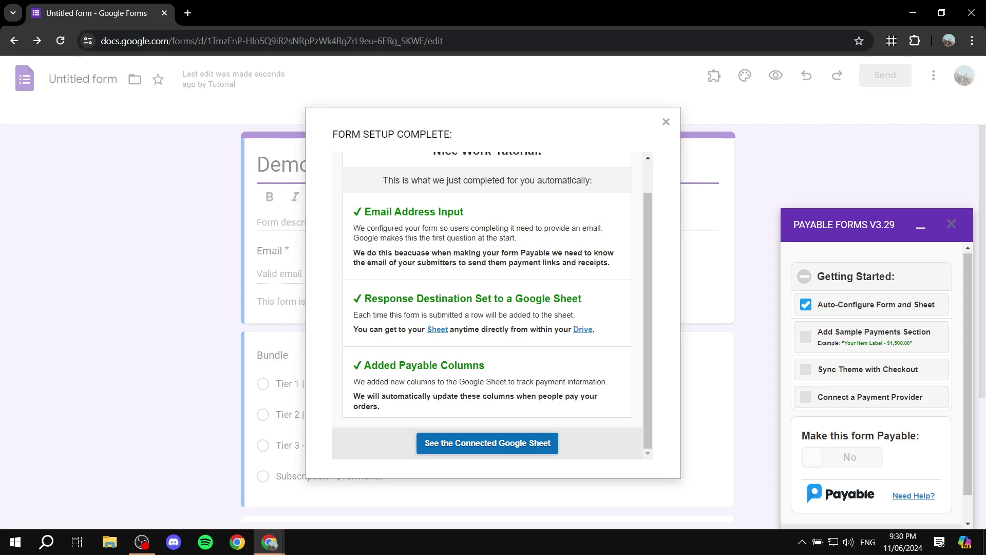
left_click(487, 443)
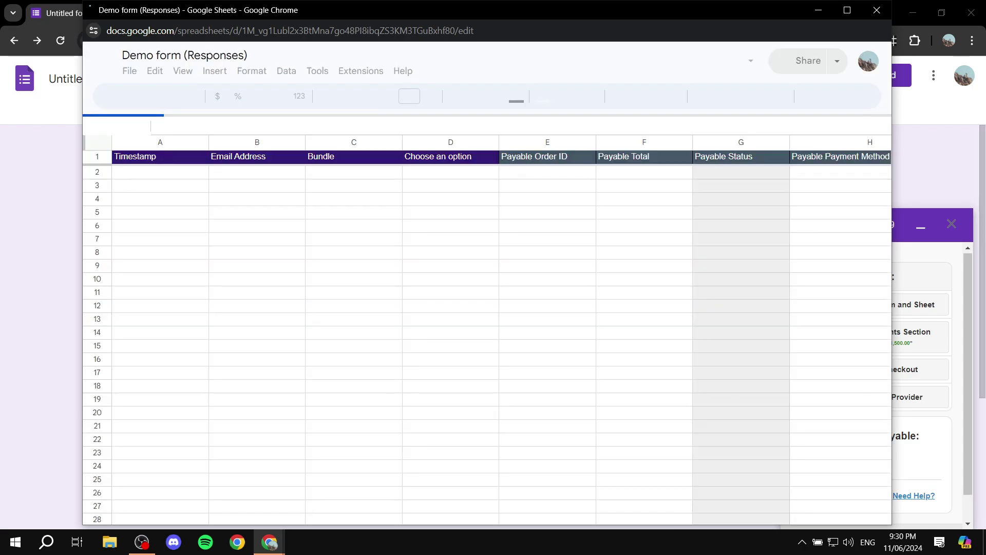
left_click_drag(292, 14, 306, 18)
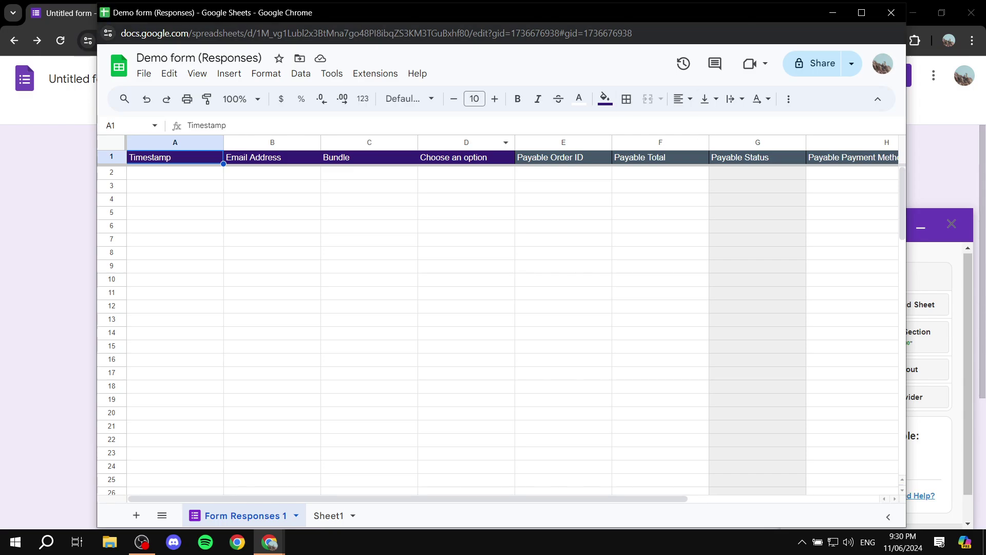
left_click(891, 12)
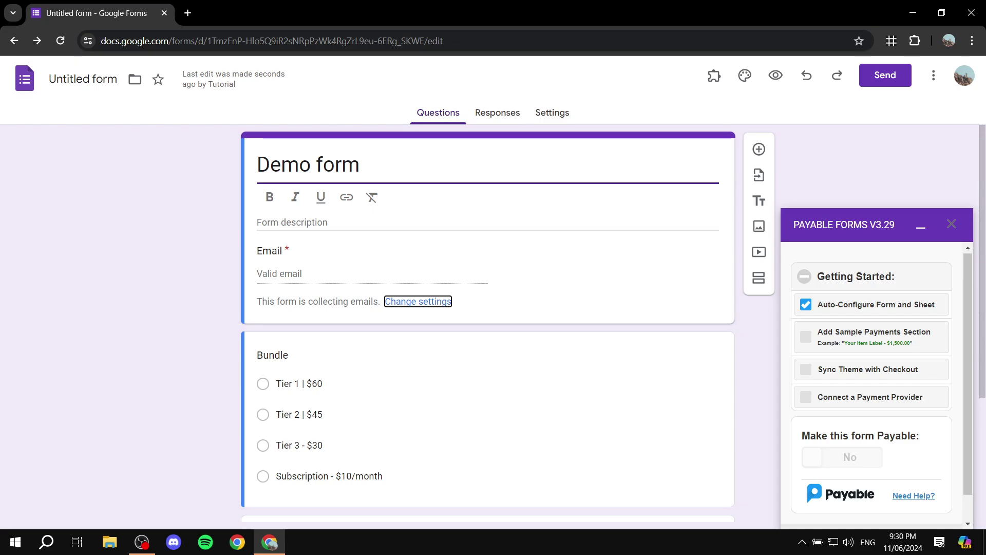
Check the form's responses page and its destination choices for linking to Sheets, leaving without creating a spreadsheet.
left_click(921, 226)
left_click(491, 112)
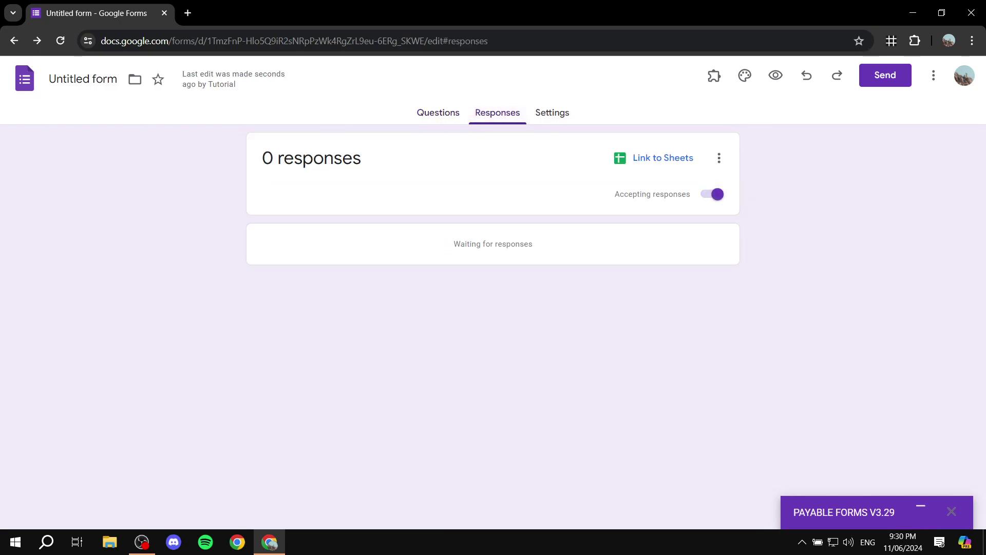
left_click(663, 158)
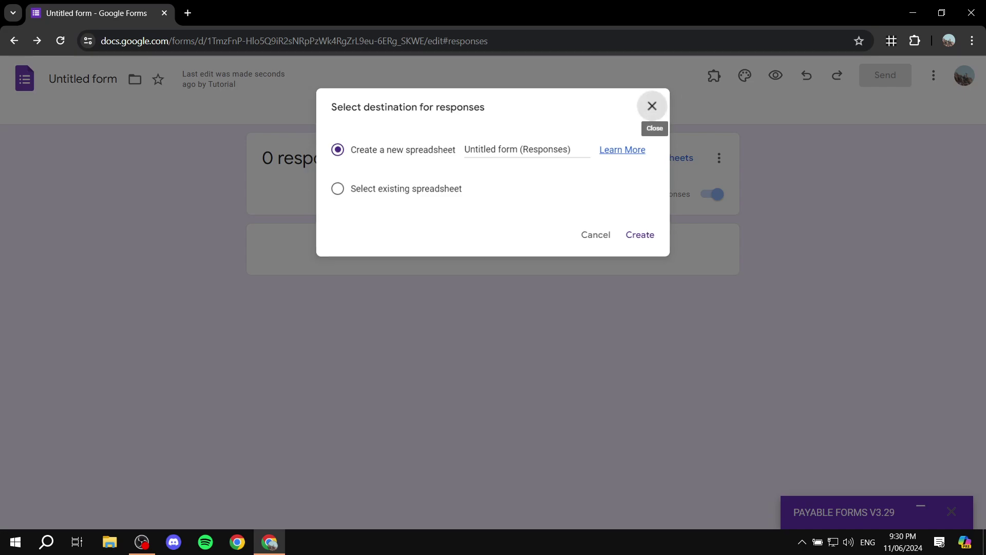
left_click(655, 105)
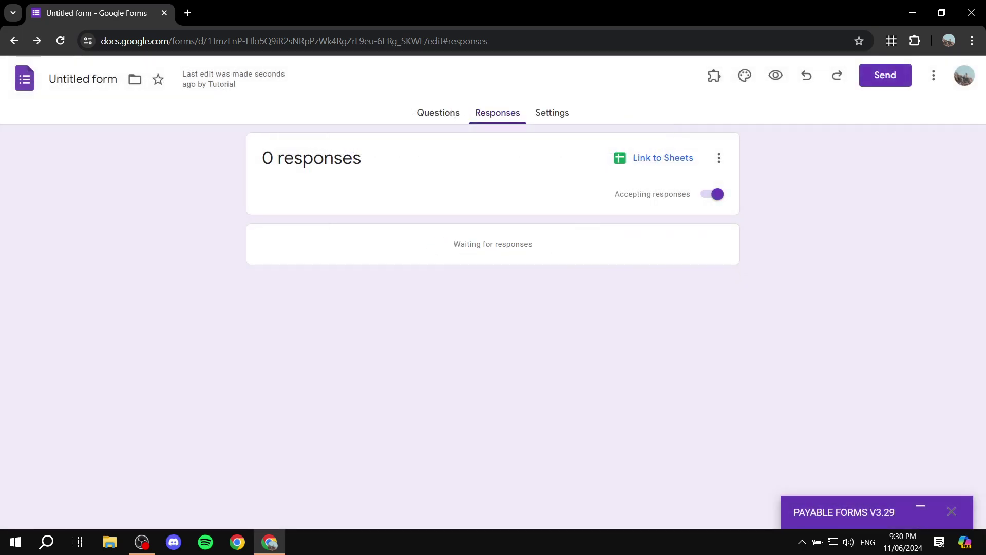
Sync the form's theme with the Payable Forms checkout.
left_click(922, 508)
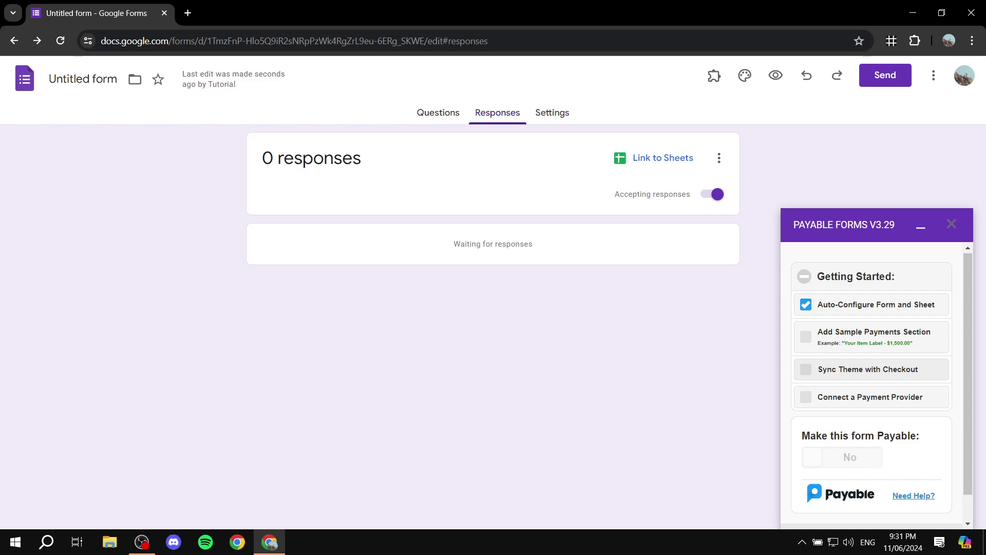
left_click(806, 369)
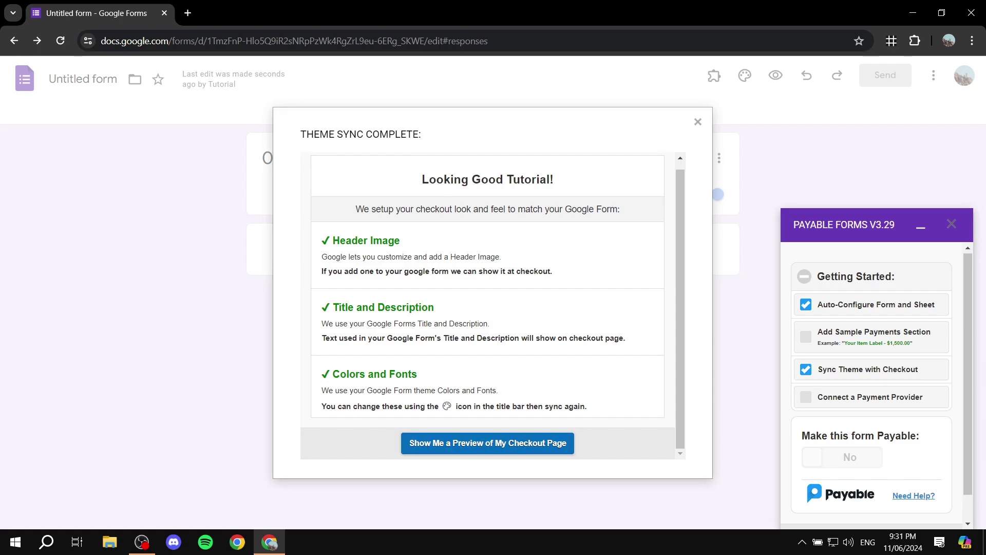
Preview the synced checkout page, review its order details and sandbox test section, and close the preview.
left_click(488, 443)
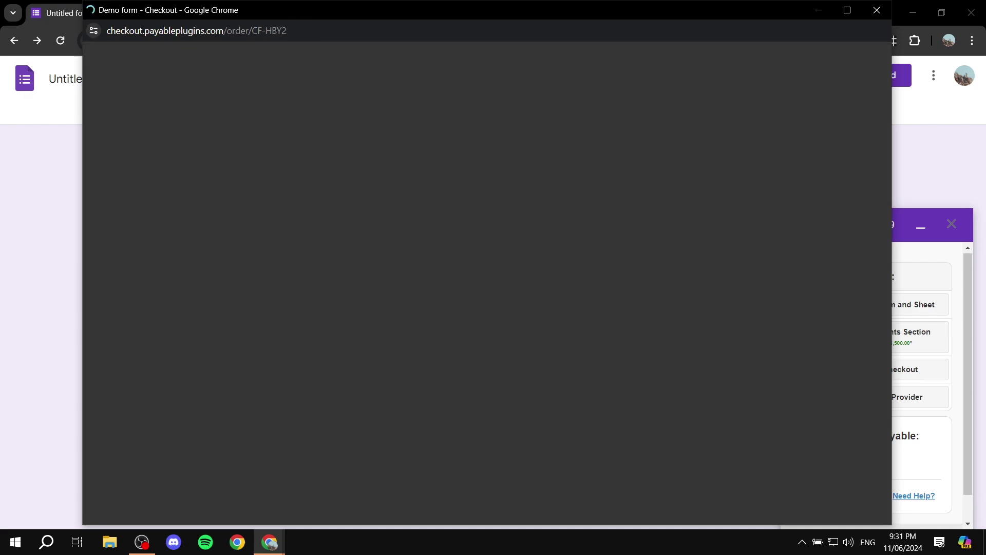
scroll(482, 283, "down", 14)
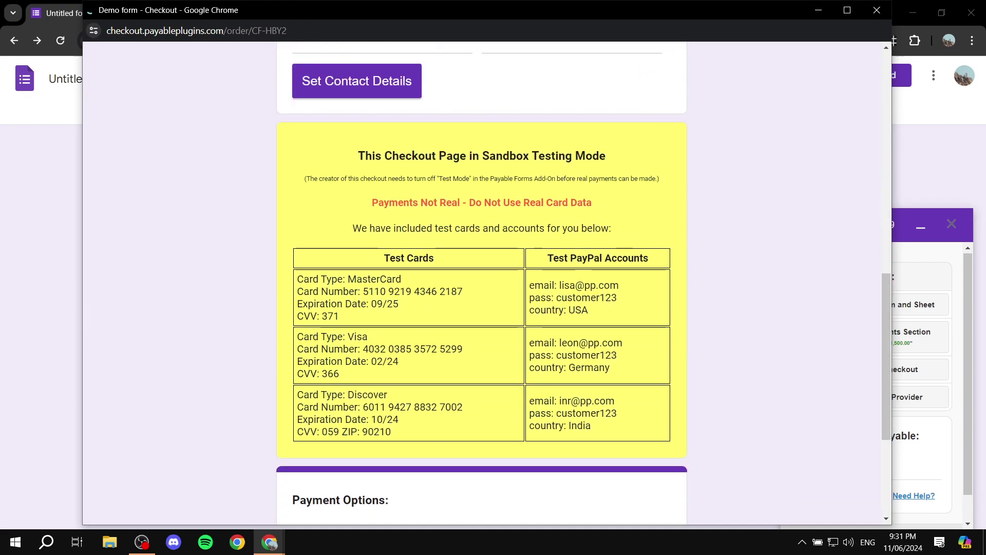
scroll(482, 283, "up", 14)
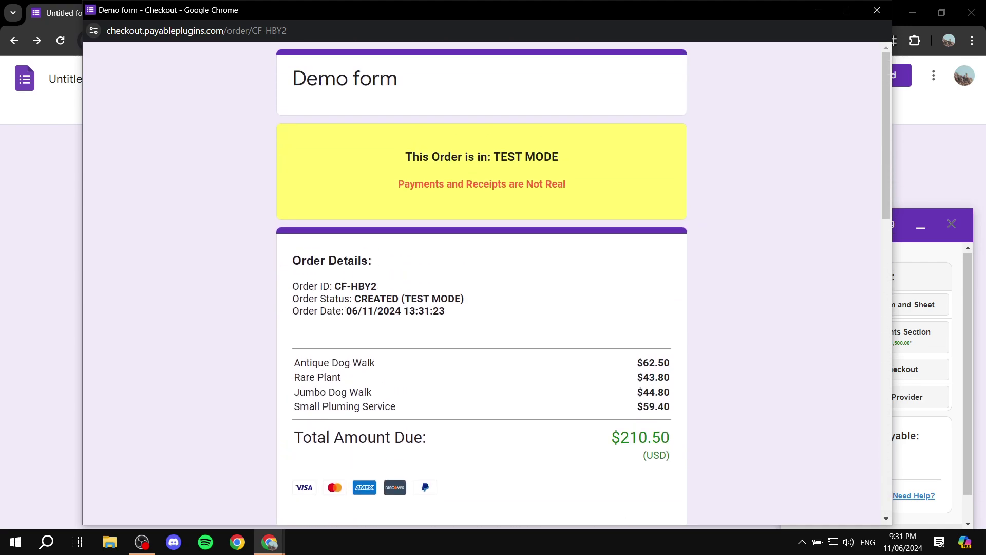
left_click(877, 10)
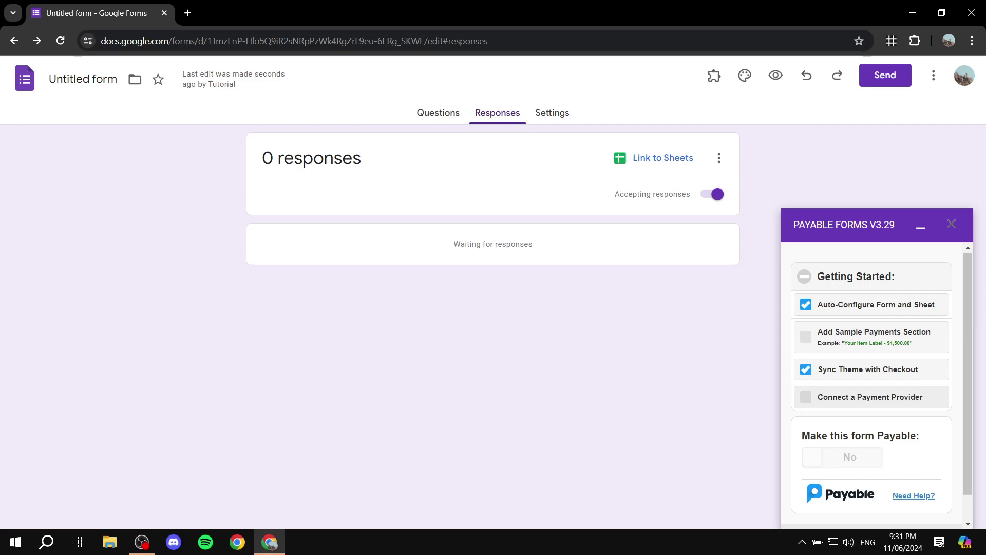
Open the payment provider connection options in Payable Forms and review the available providers.
left_click(864, 397)
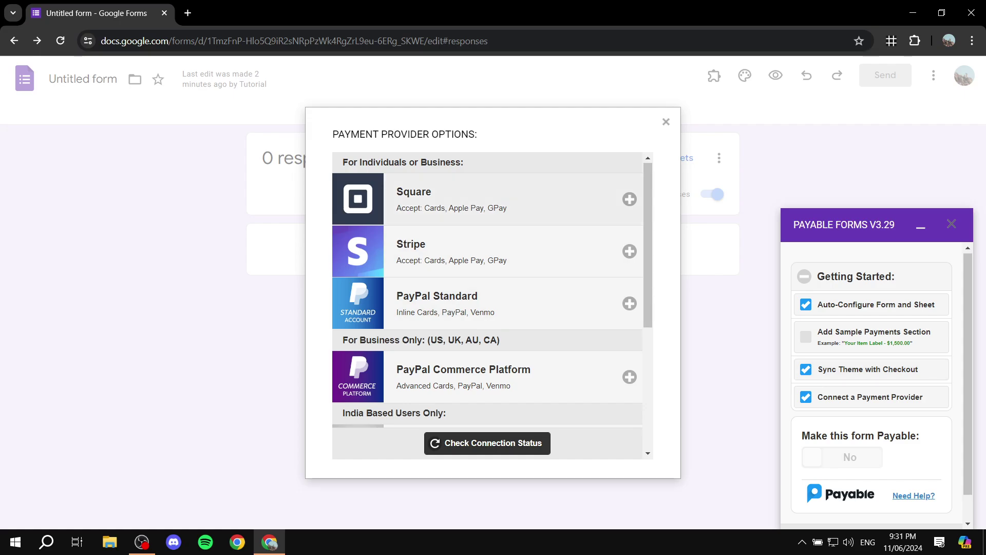
scroll(488, 257, "down", 3)
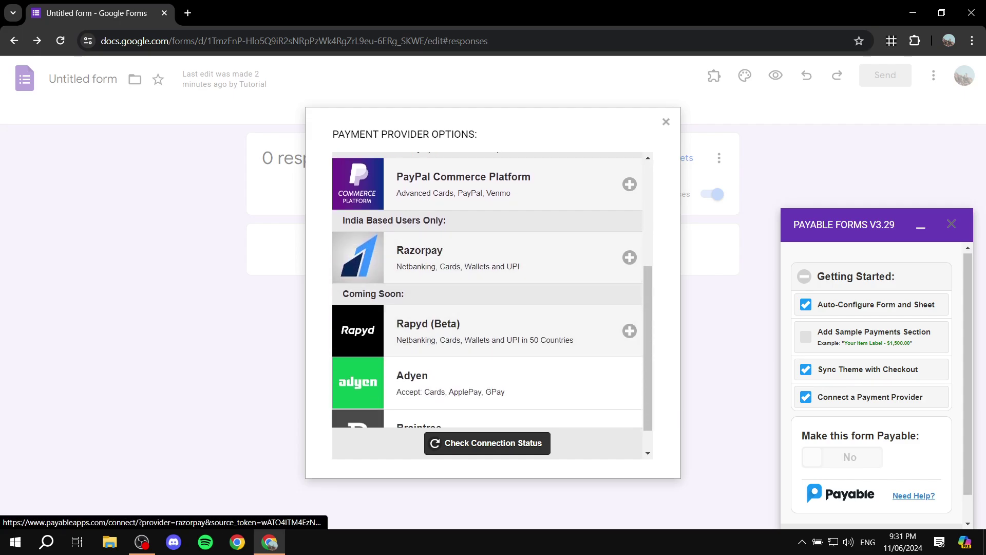
scroll(488, 277, "down", 1)
scroll(488, 298, "up", 4)
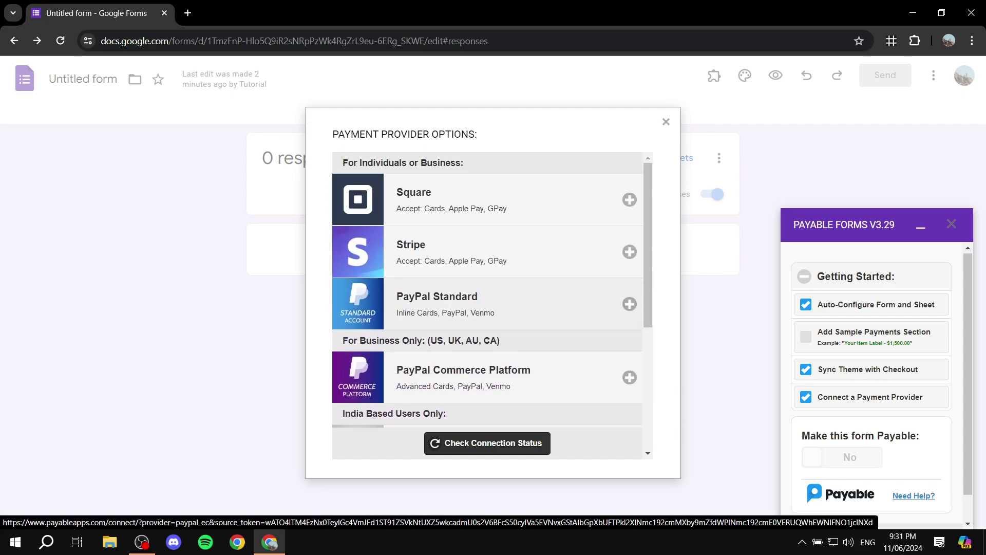
scroll(488, 298, "down", 1)
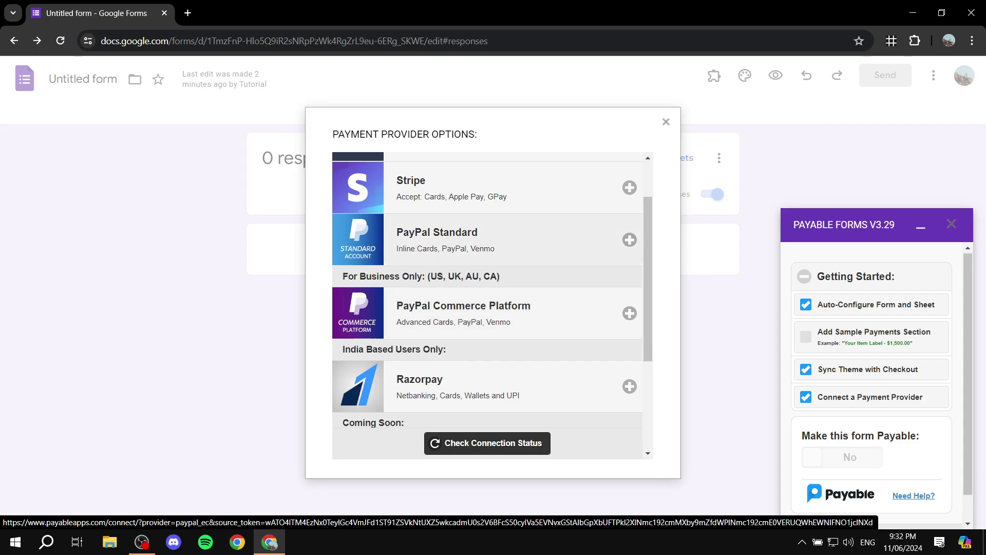
Start the PayPal Standard connection and clear the prefilled email on PayPal's account connection page.
left_click(487, 240)
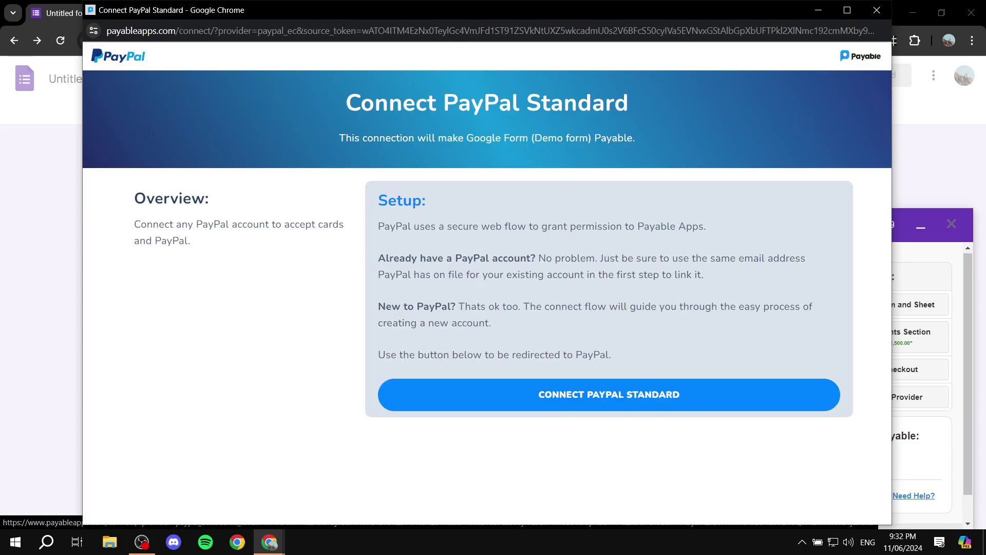
left_click(609, 395)
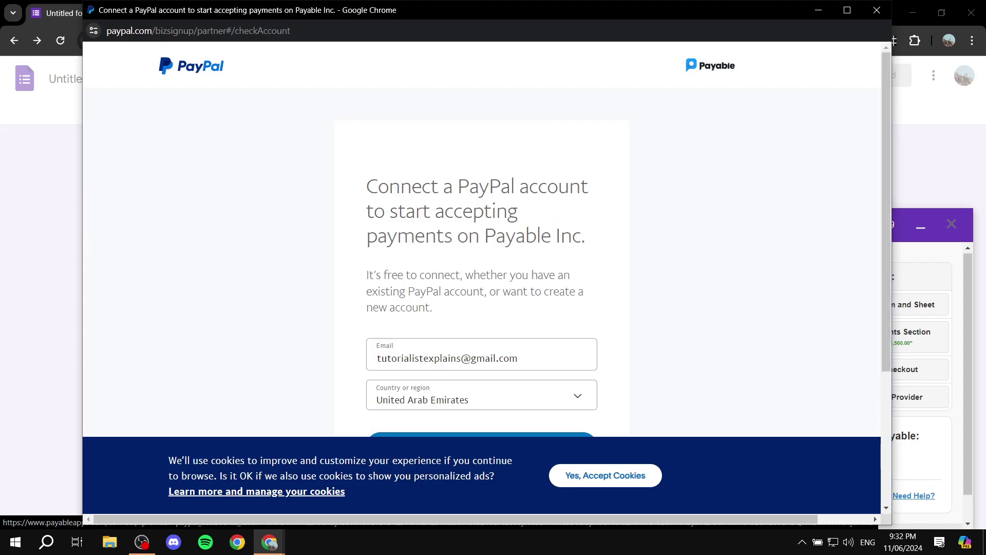
scroll(482, 277, "down", 4)
triple_click(447, 163)
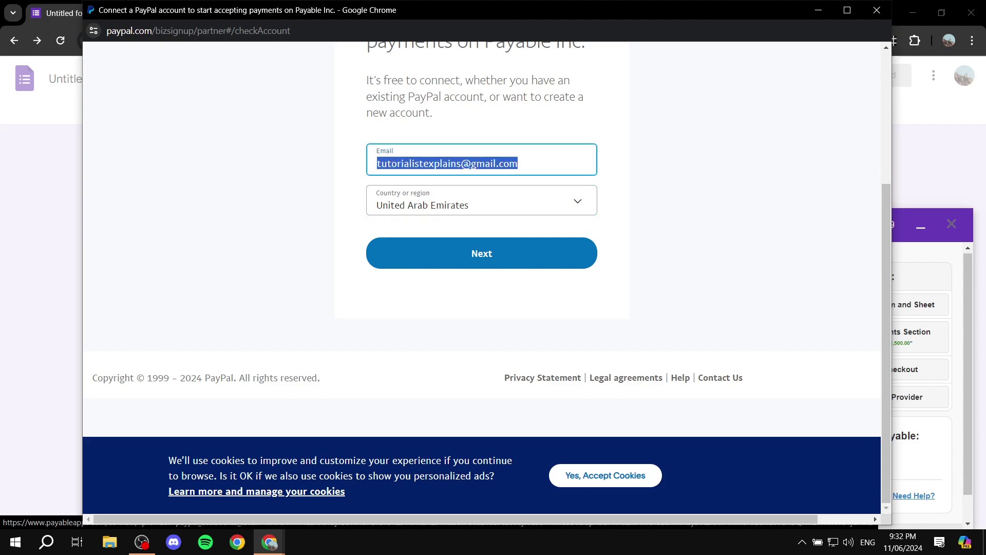
key("BackSpace")
scroll(482, 239, "up", 4)
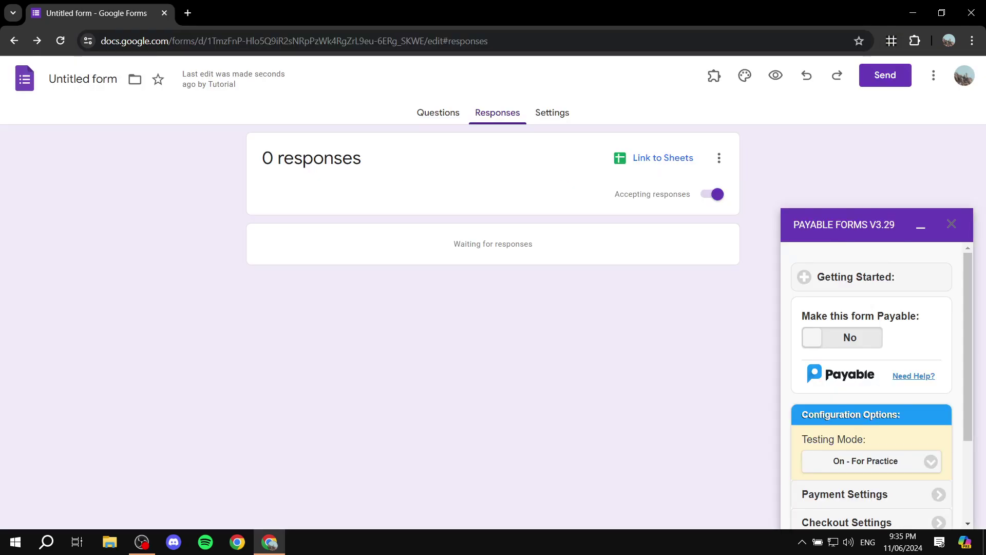
Return to the form's questions, make the form payable, and open the live form to try it.
left_click(438, 113)
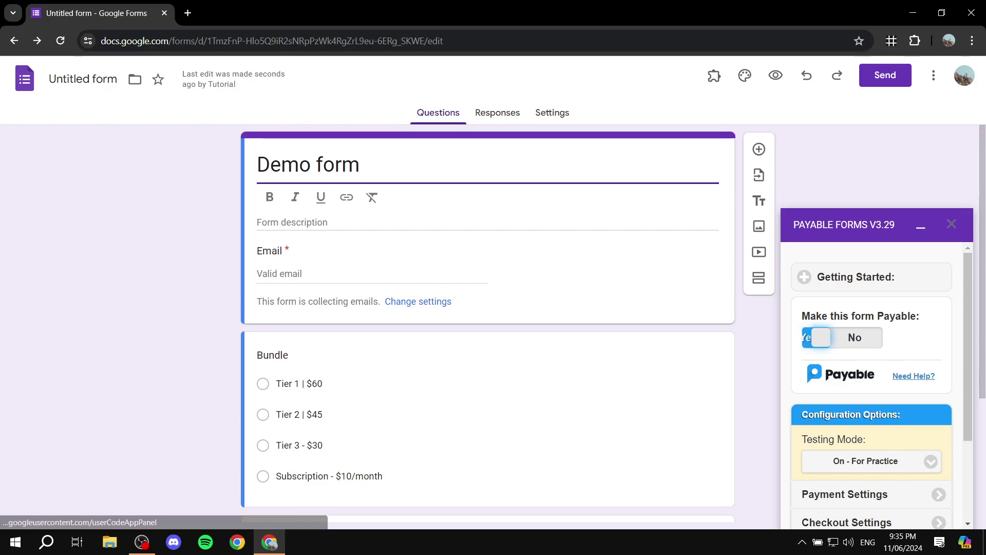
left_click(822, 338)
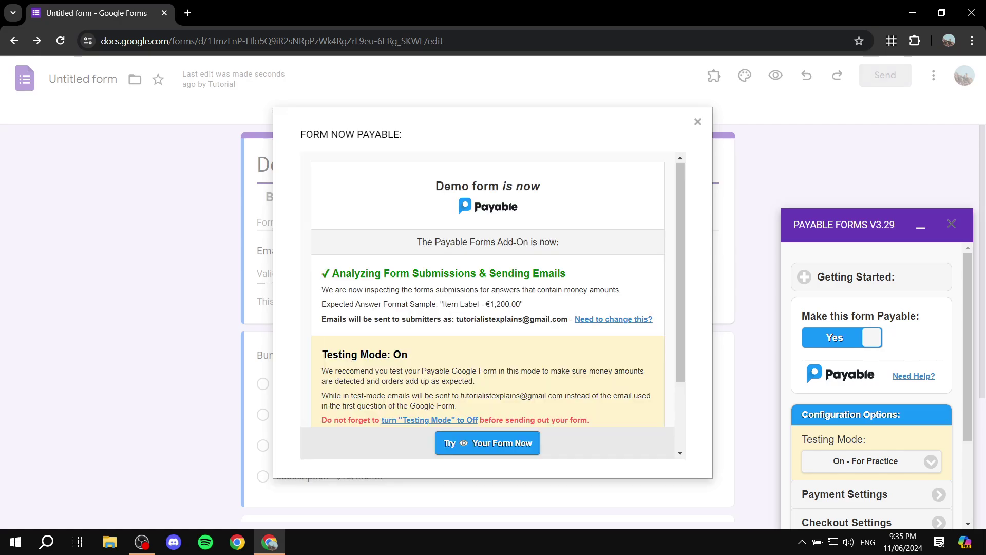
left_click(487, 443)
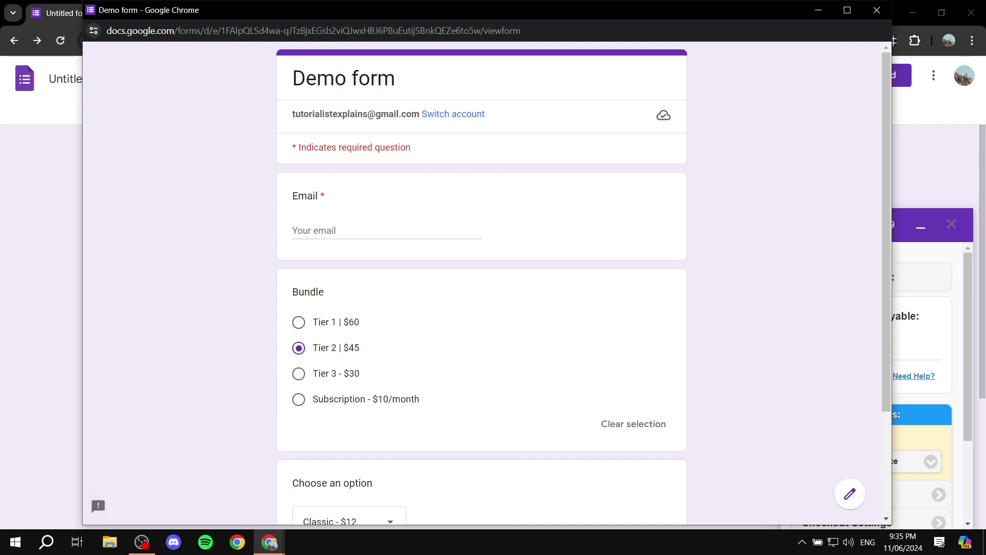
Fill in the live form's required email field by copying the account e-mail shown beneath the form title.
left_click(351, 231)
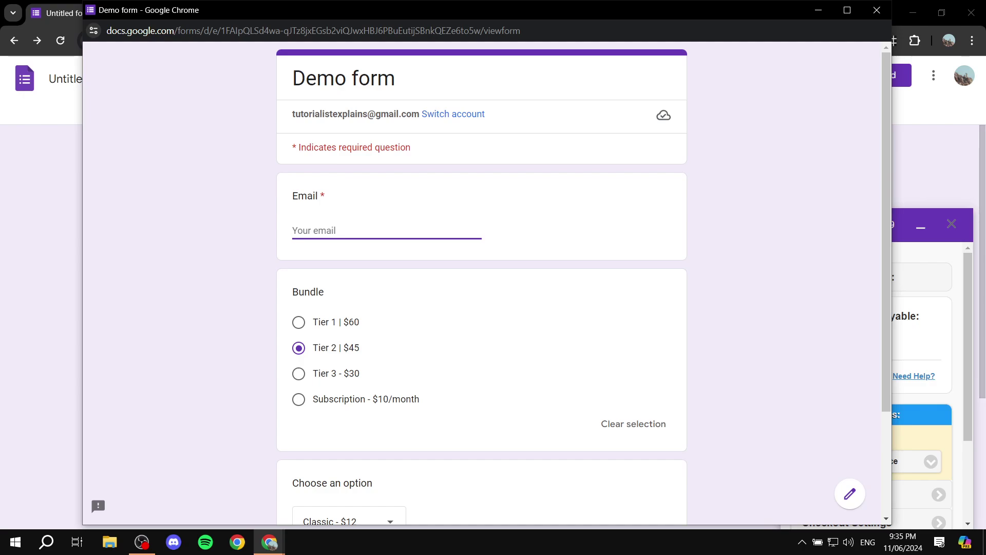
type("tu")
key("BackSpace")
key("BackSpace")
left_click_drag(420, 113, 293, 114)
key("ctrl+c")
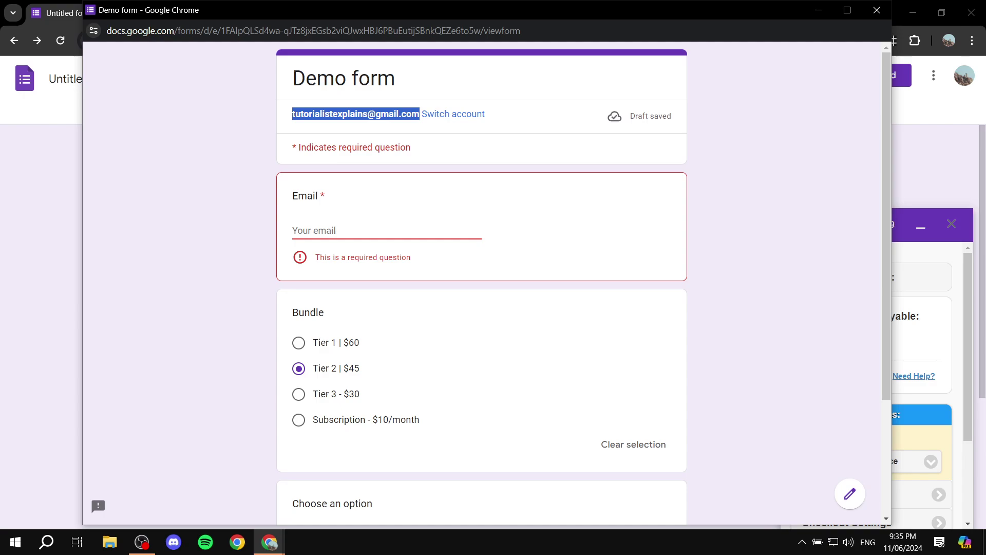
left_click(384, 230)
key("ctrl+v")
left_click(535, 226)
scroll(482, 308, "down", 1)
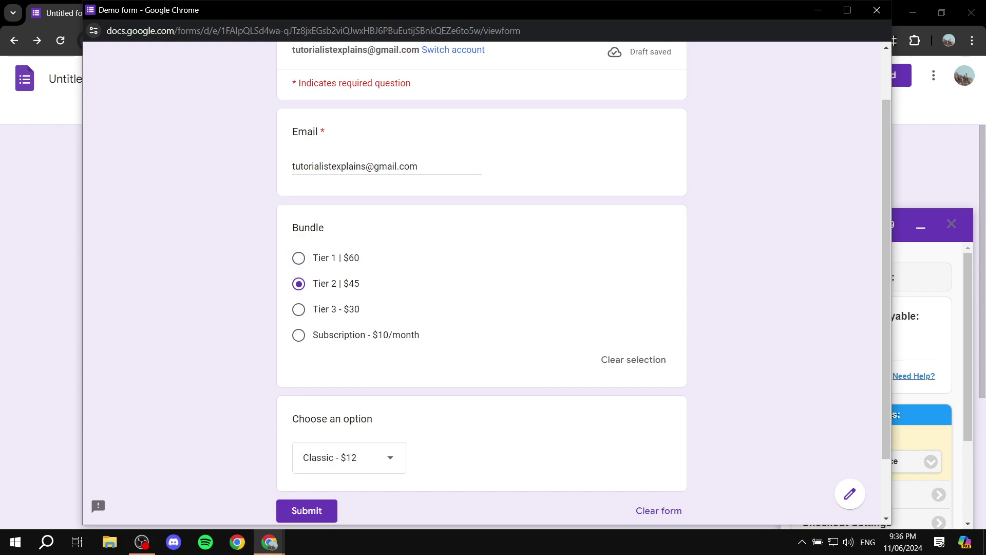
Choose Tier 3 - $30 as the bundle and Extra | $17 as the option, and submit the form.
left_click(298, 310)
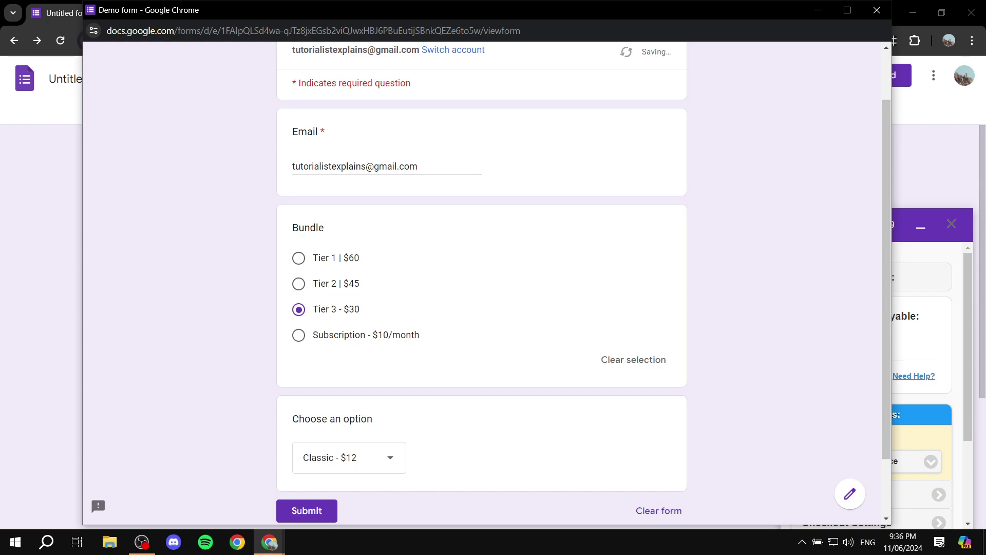
scroll(482, 278, "down", 2)
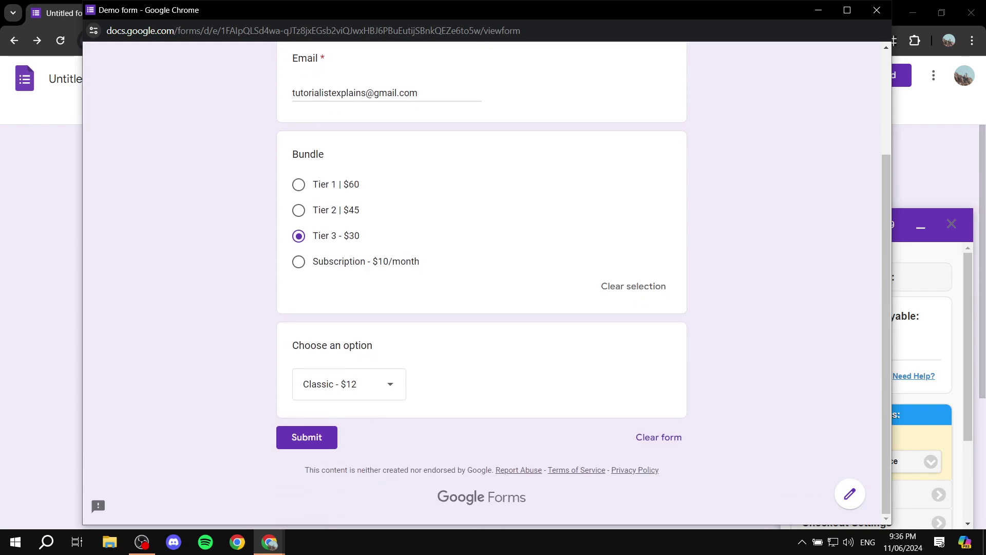
left_click(390, 384)
left_click(325, 413)
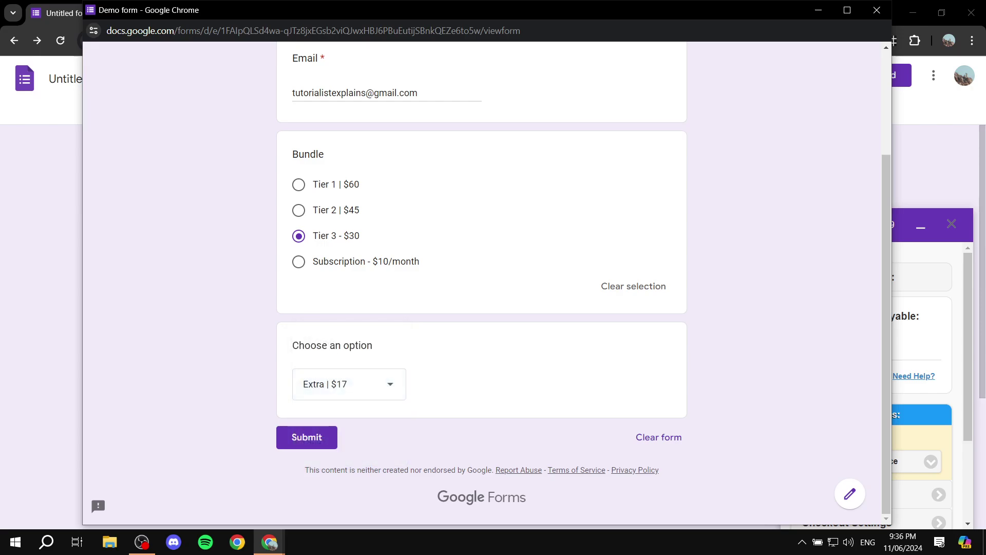
left_click(307, 437)
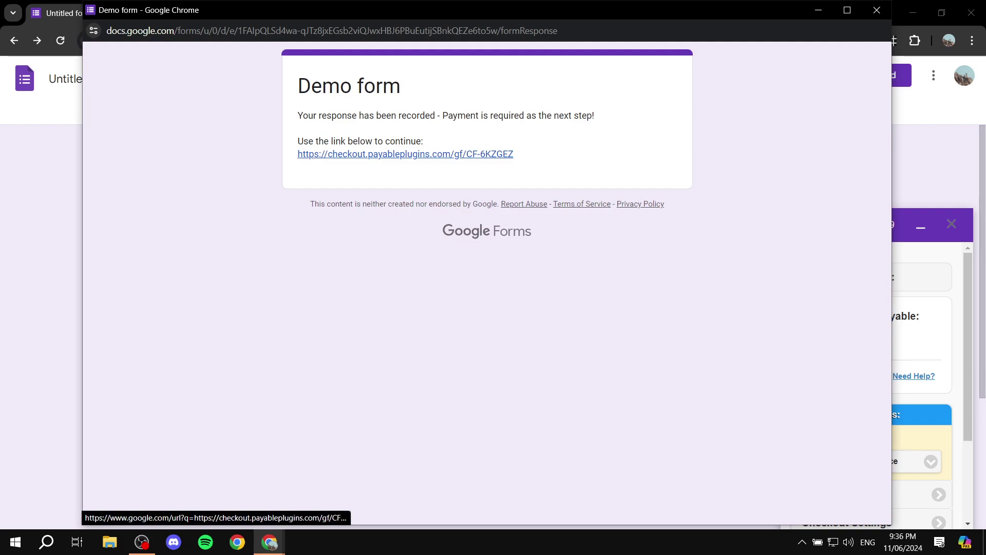
Follow the checkout link for the submitted response, check the order's line amount and total due, and close the checkout window.
left_click(405, 154)
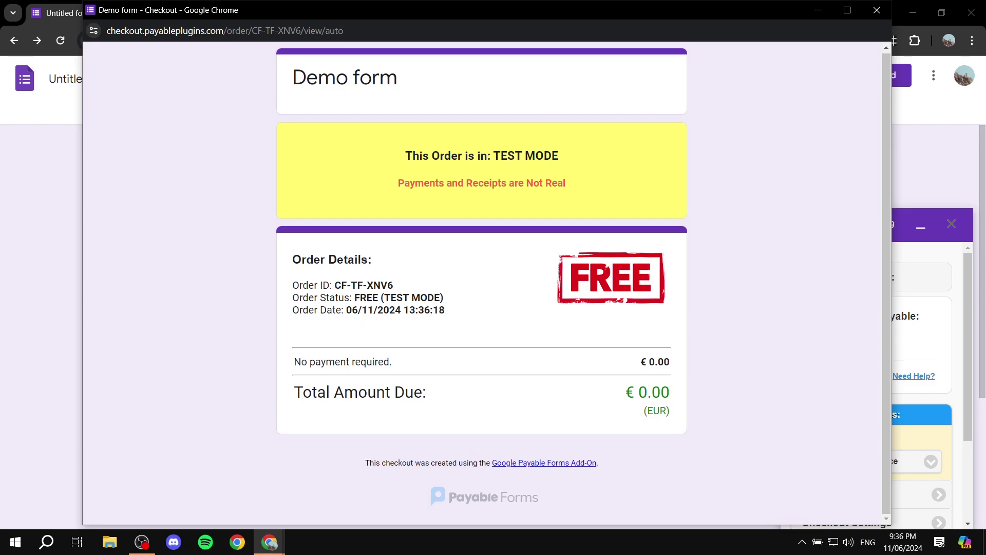
triple_click(655, 362)
left_click(655, 362)
triple_click(648, 393)
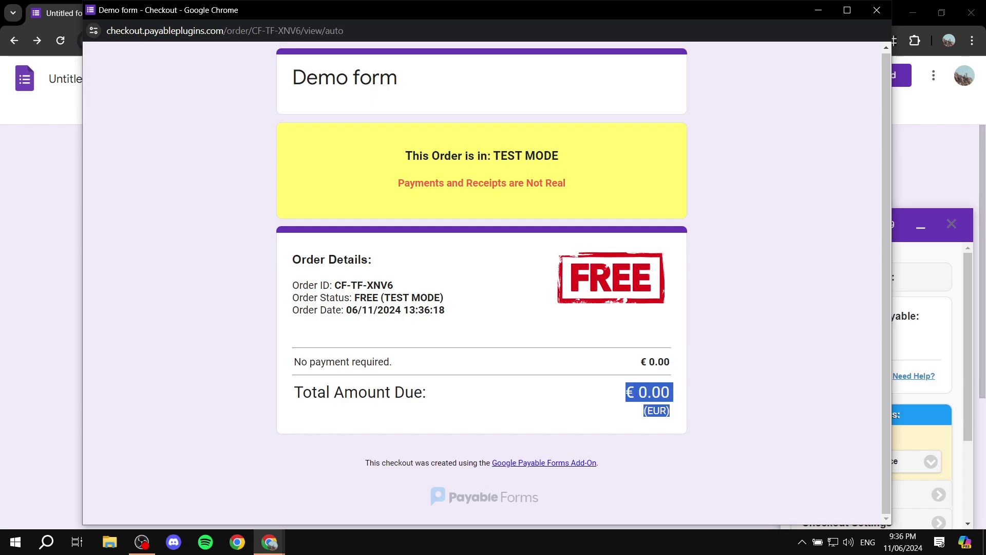
left_click(649, 393)
triple_click(655, 362)
left_click(655, 362)
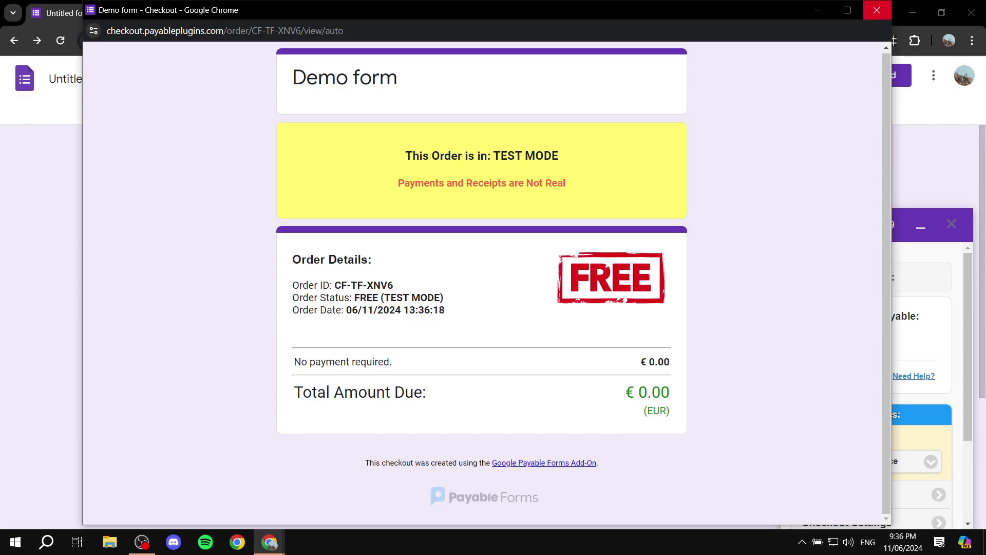
left_click(877, 10)
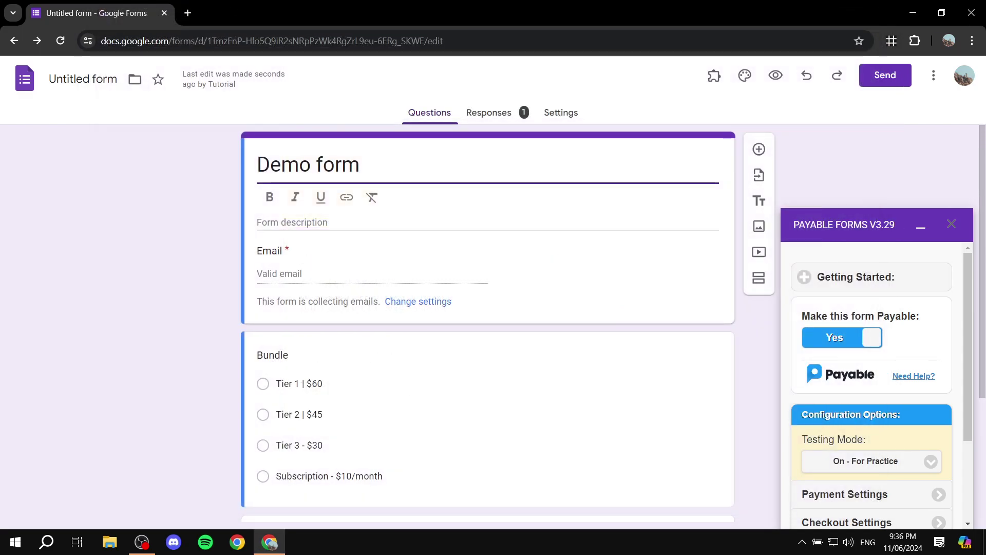
Minimize the Payable Forms panel and check how prices are written in the Bundle and Choose an option questions.
left_click(921, 226)
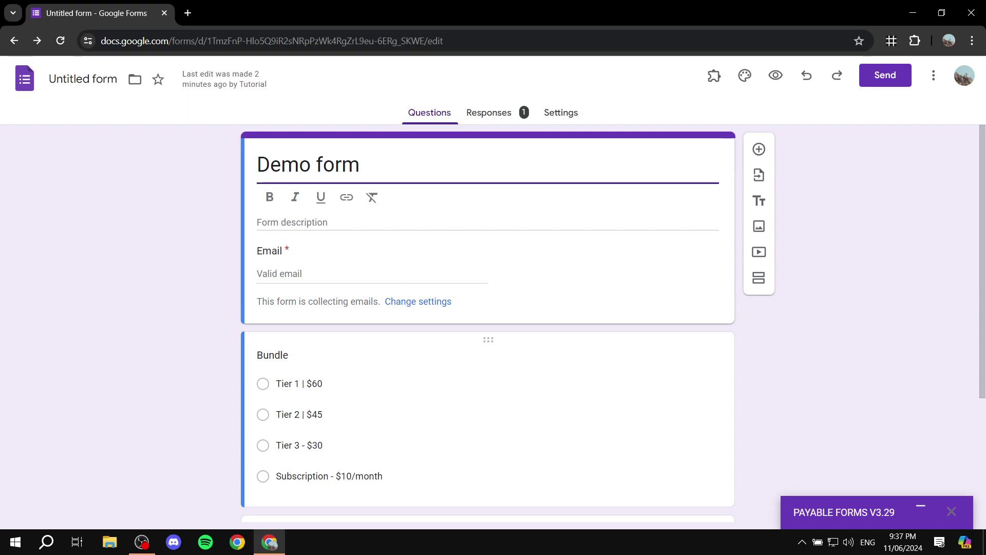
left_click(311, 383)
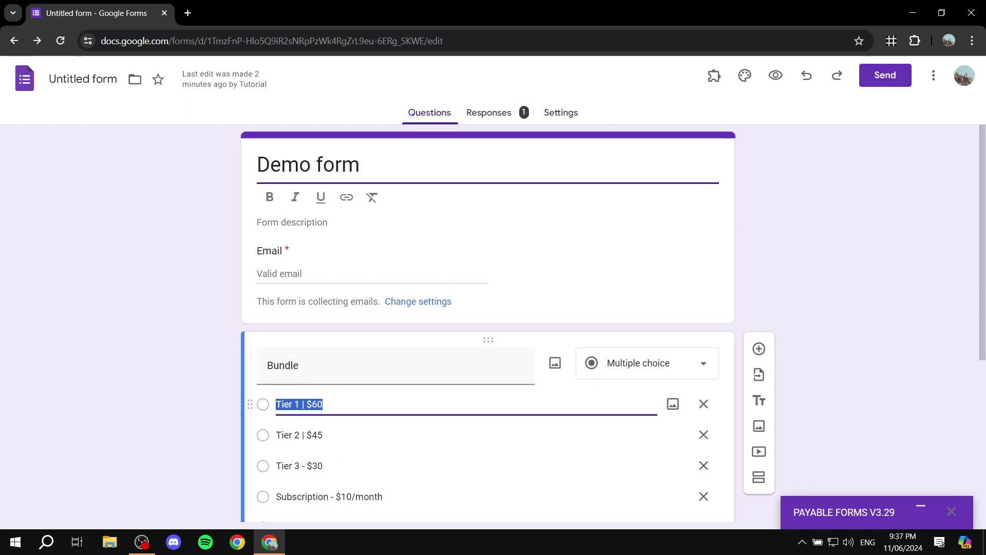
left_click(311, 404)
scroll(673, 416, "down", 3)
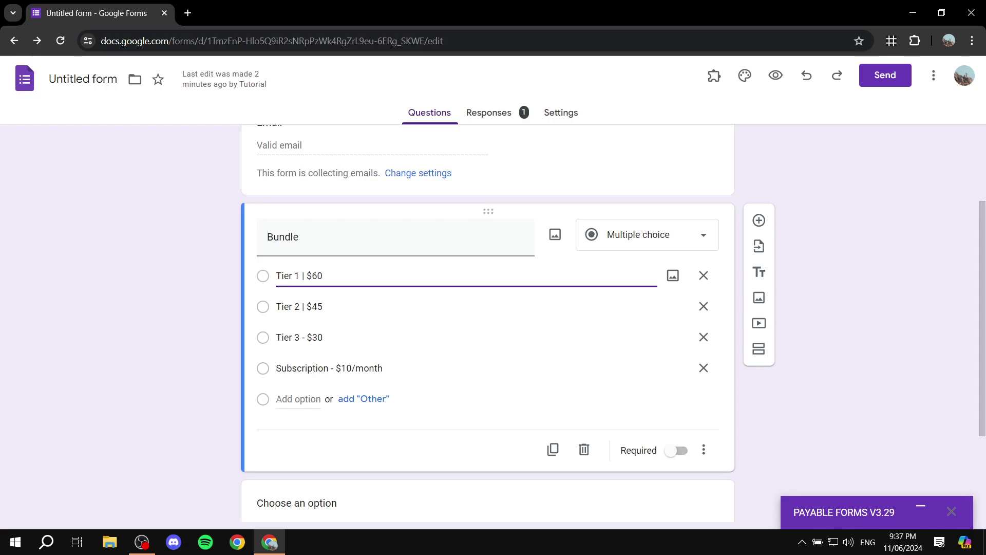
scroll(488, 324, "down", 3)
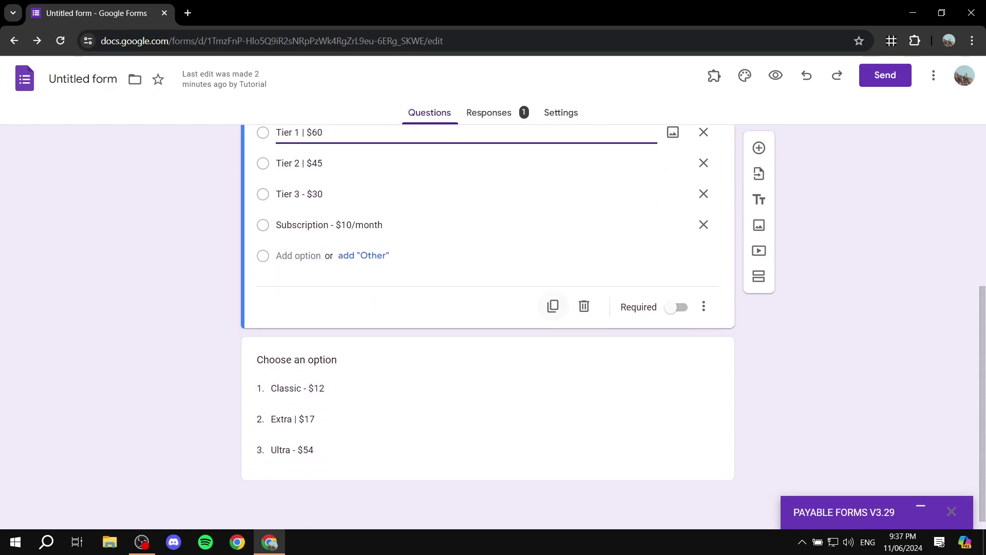
scroll(488, 323, "up", 5)
scroll(489, 323, "down", 5)
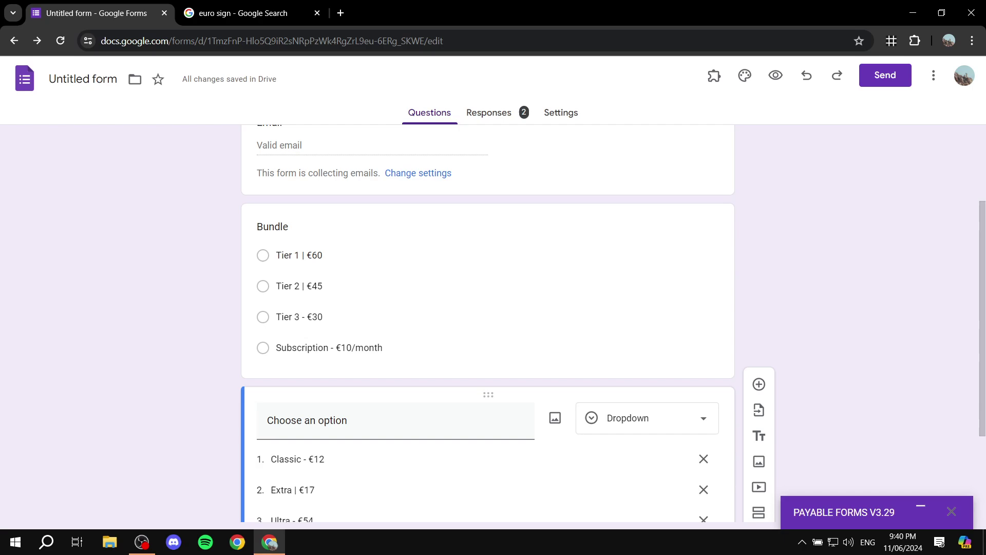
Review the euro-priced options in the Bundle and Choose an option questions.
scroll(489, 323, "down", 1)
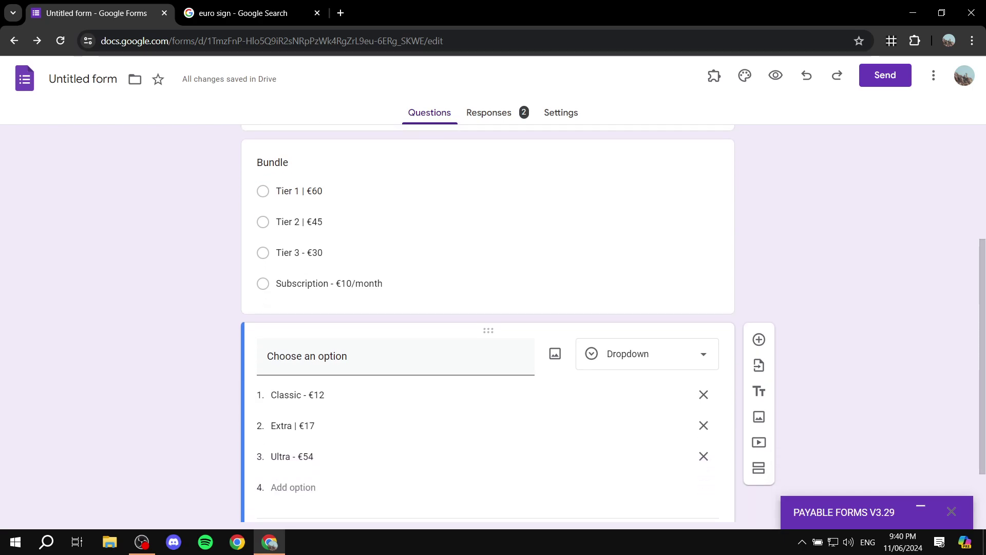
scroll(462, 378, "down", 1)
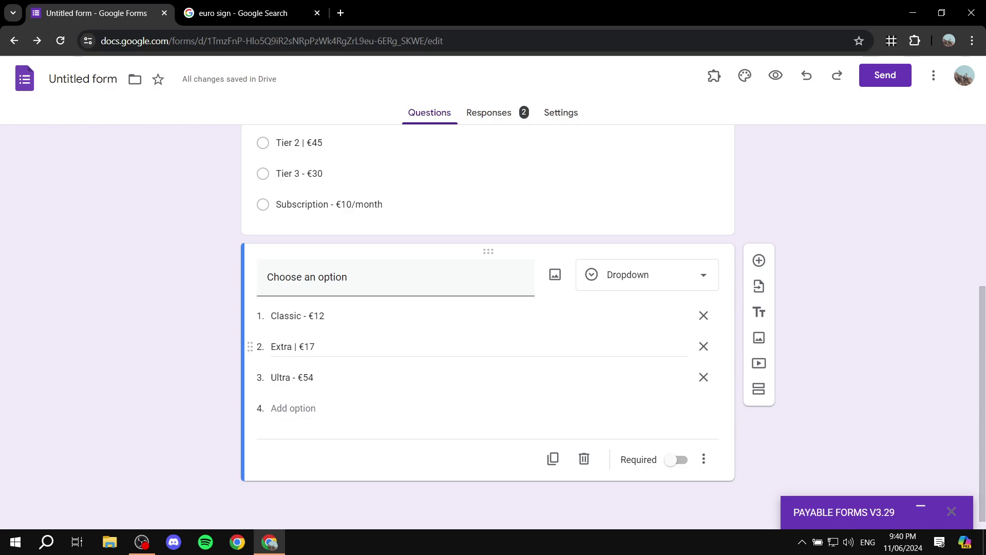
scroll(488, 324, "up", 4)
scroll(488, 323, "down", 1)
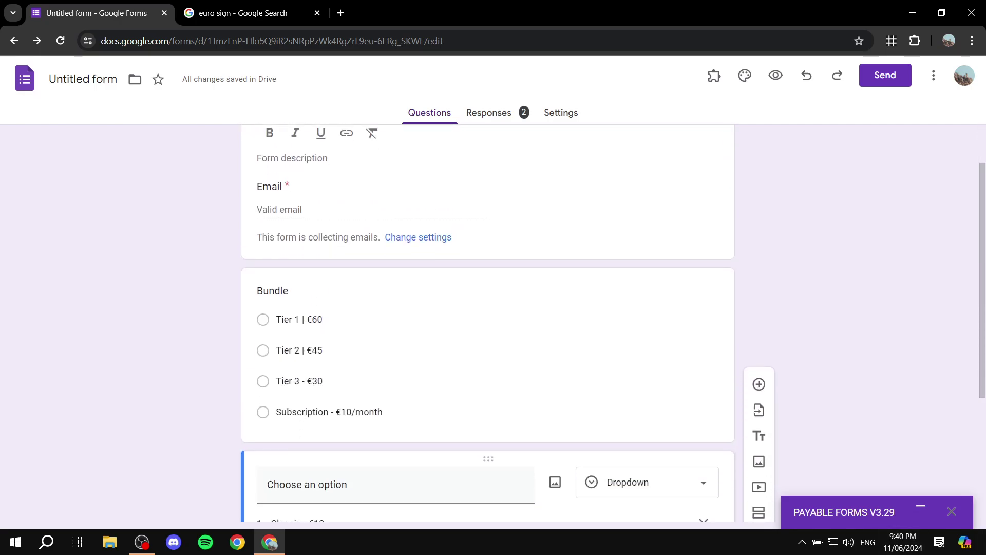
Restore the Payable Forms panel and switch Make this form Payable to Yes.
left_click(920, 508)
left_click(842, 337)
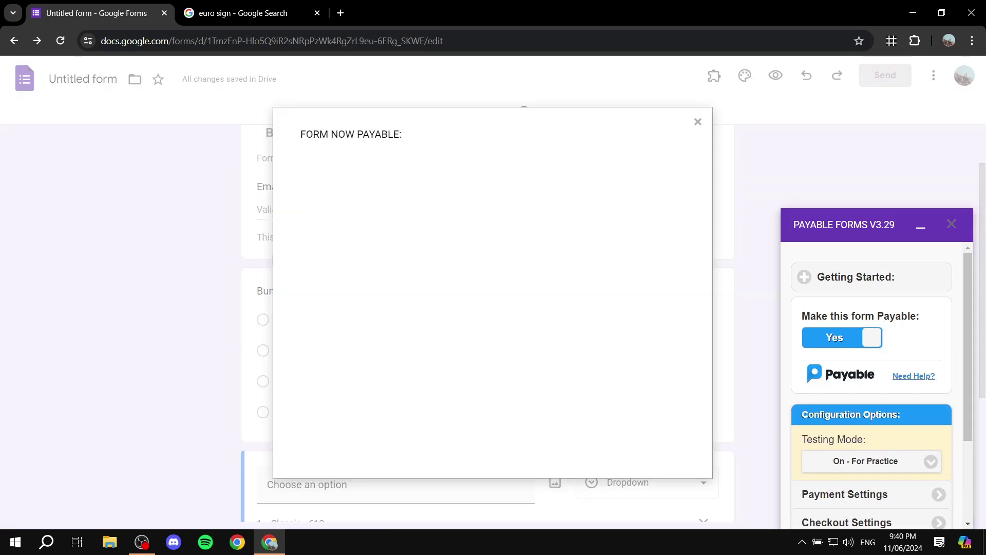
Open the live Demo form and fill in the respondent's email address.
left_click(487, 441)
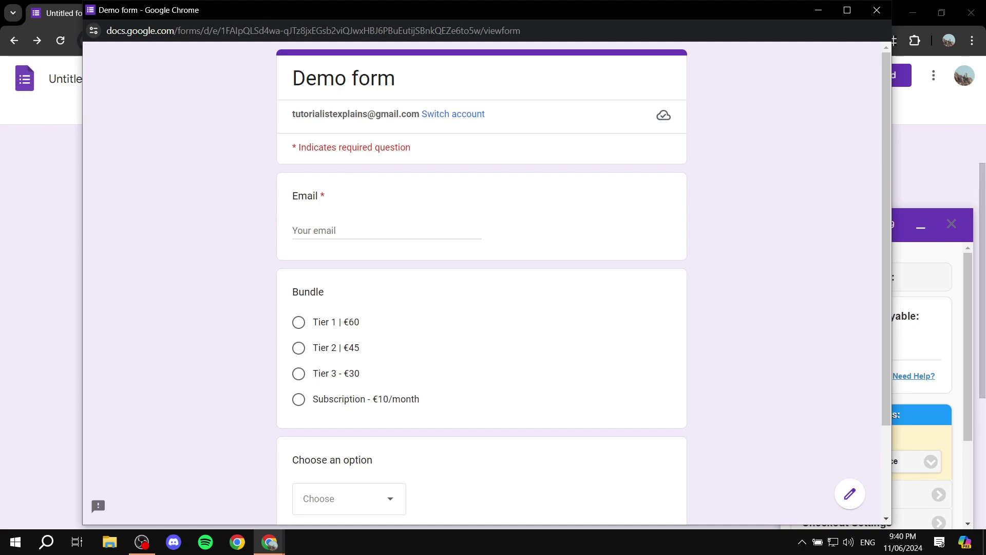
left_click(360, 231)
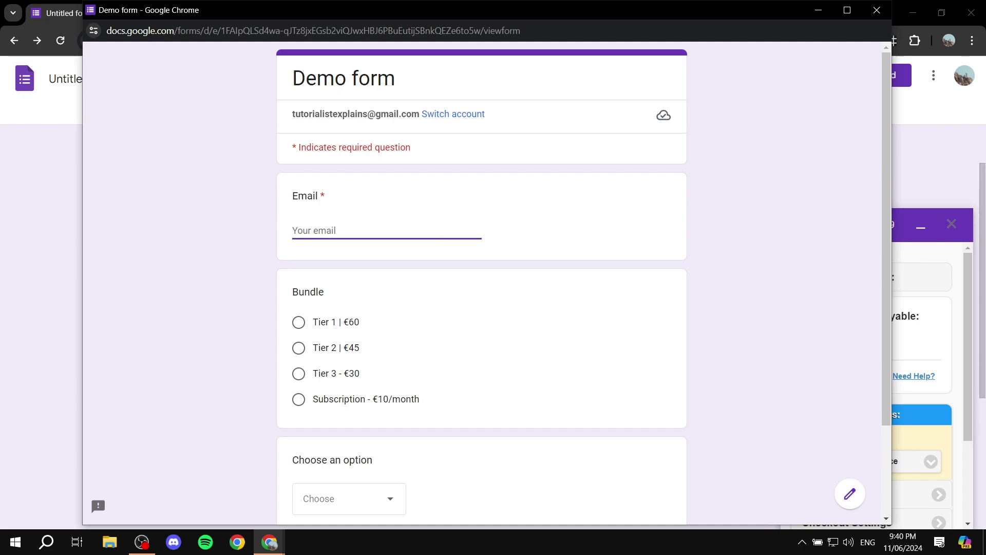
key("super+v")
left_click(385, 335)
left_click(529, 328)
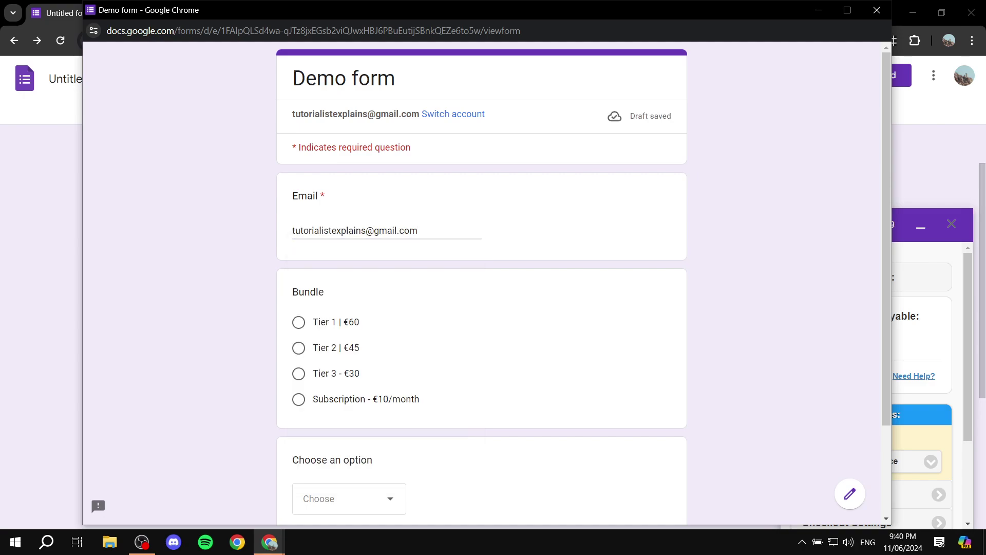
Choose Tier 3 - €30 as the Bundle and Extra | €17 under Choose an option, and submit the form.
left_click(298, 373)
scroll(329, 374, "down", 3)
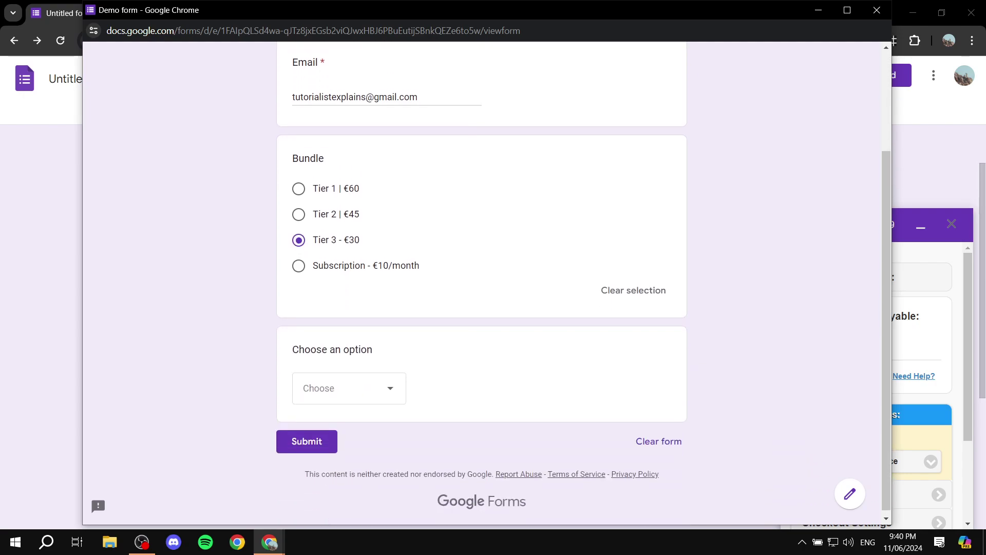
left_click(349, 384)
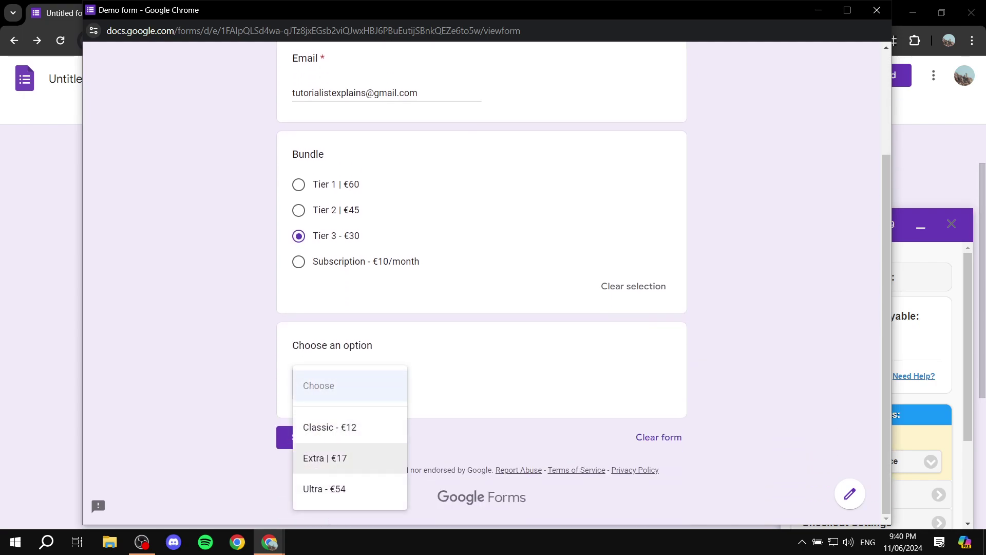
left_click(334, 457)
left_click(301, 437)
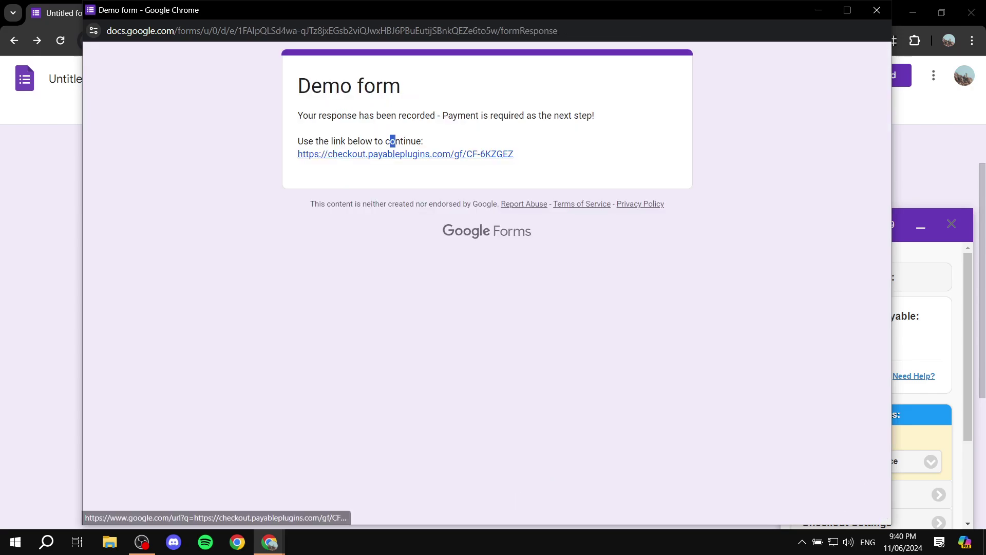
Follow the checkout link for the submitted response and check the order's line amounts and total amount due.
left_click(393, 149)
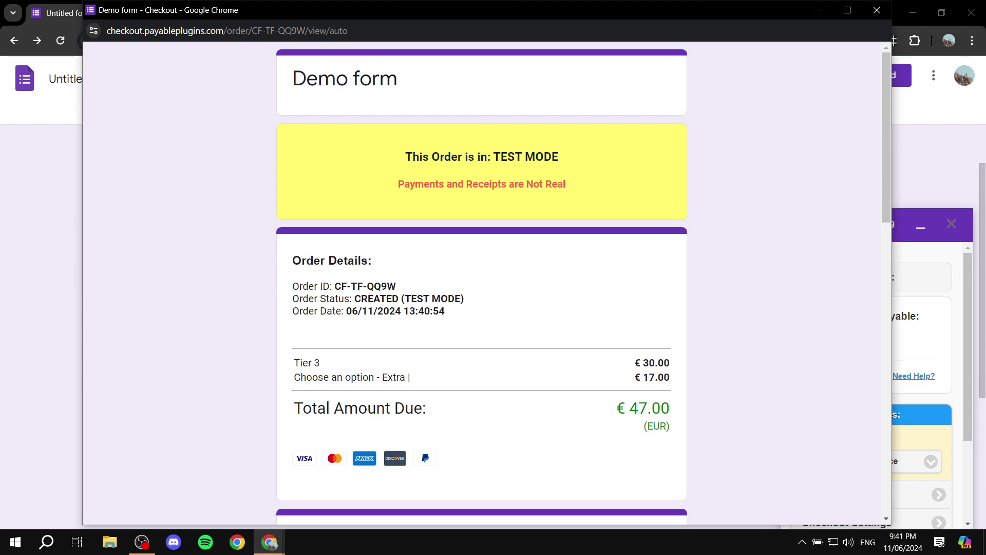
left_click_drag(617, 408, 671, 427)
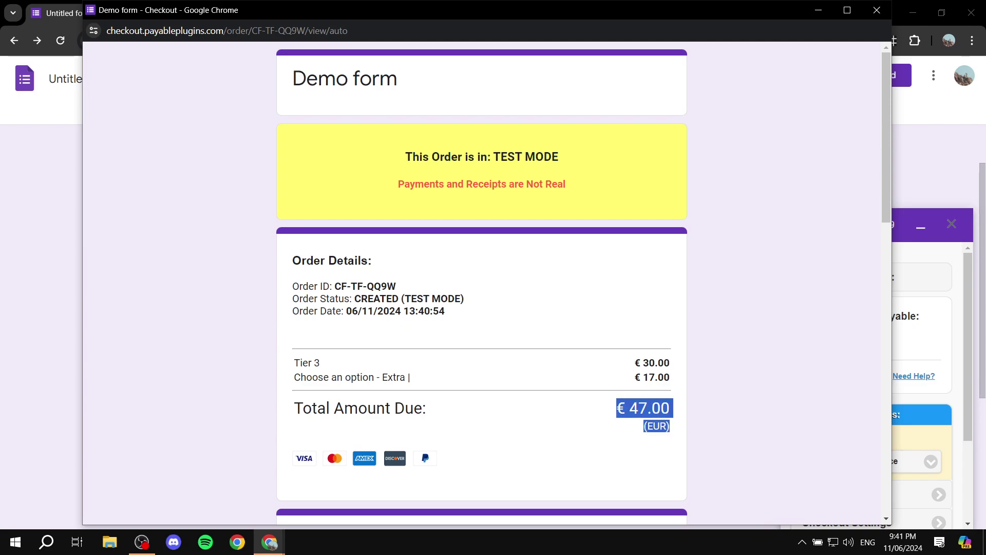
left_click(616, 437)
Review the checkout page's contact details, sandbox test accounts and payment options, and close the checkout window.
scroll(617, 411, "down", 4)
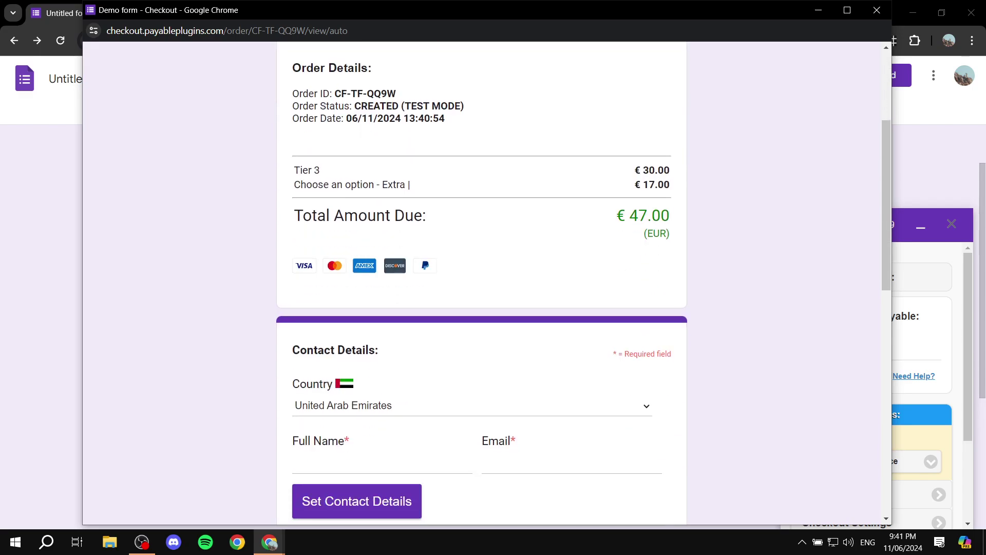
scroll(481, 282, "down", 4)
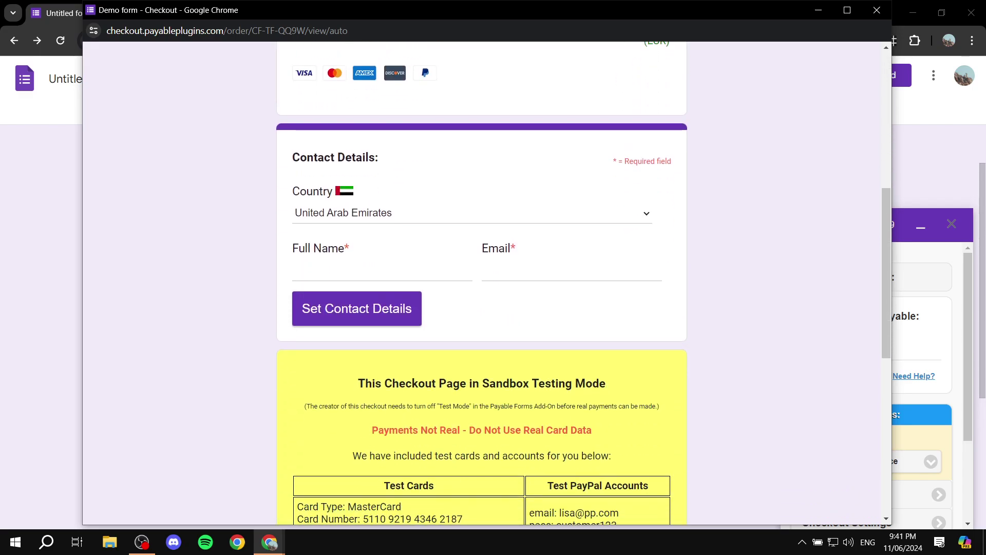
scroll(481, 283, "down", 9)
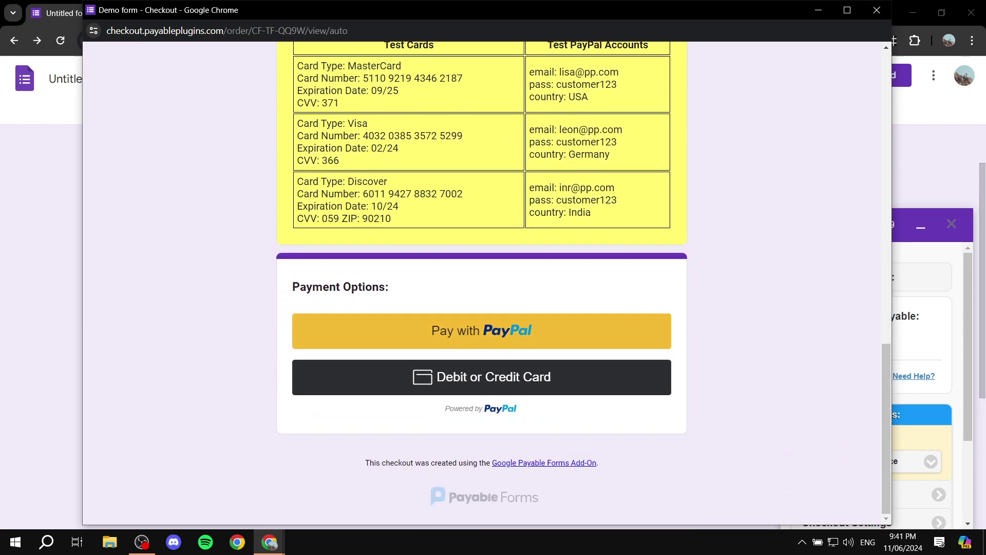
scroll(482, 282, "up", 6)
scroll(481, 282, "up", 5)
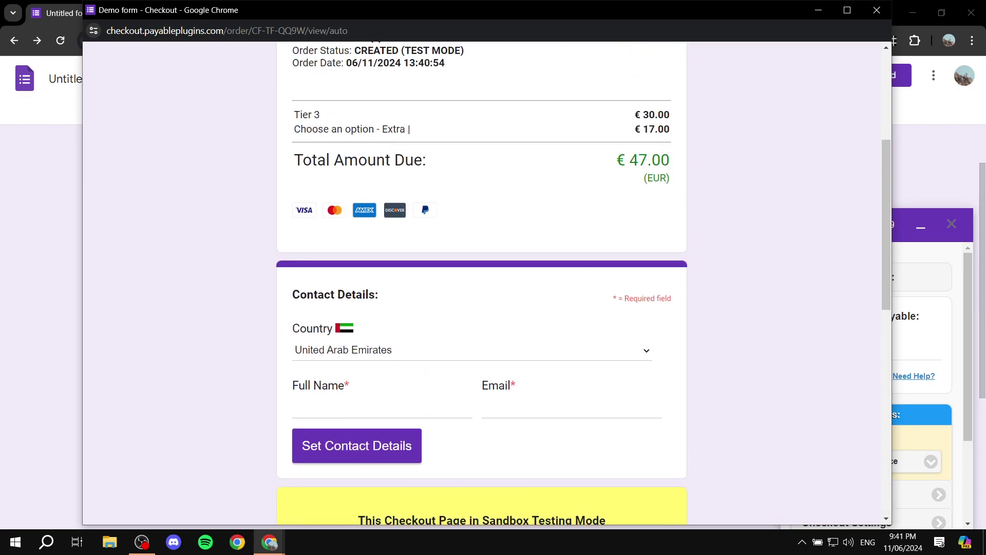
scroll(481, 377, "down", 11)
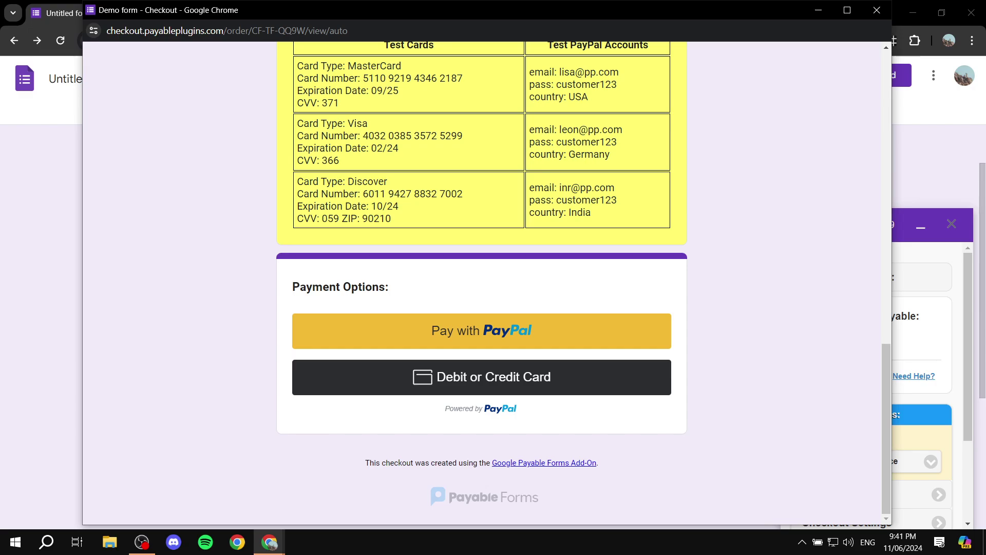
left_click(876, 10)
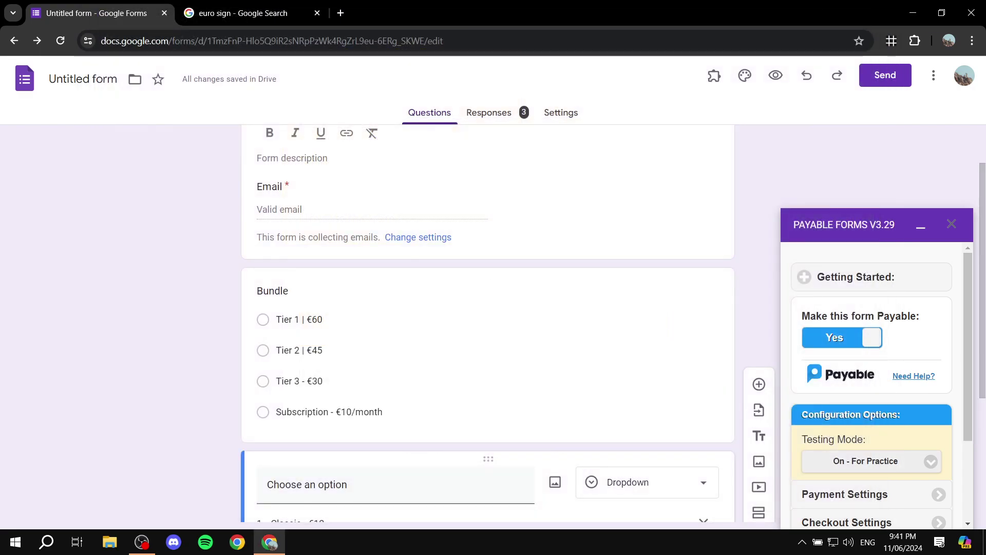
Check the Testing Mode choices, keep On - For Practice, and minimize the Payable Forms panel after viewing the remaining settings.
left_click(872, 461)
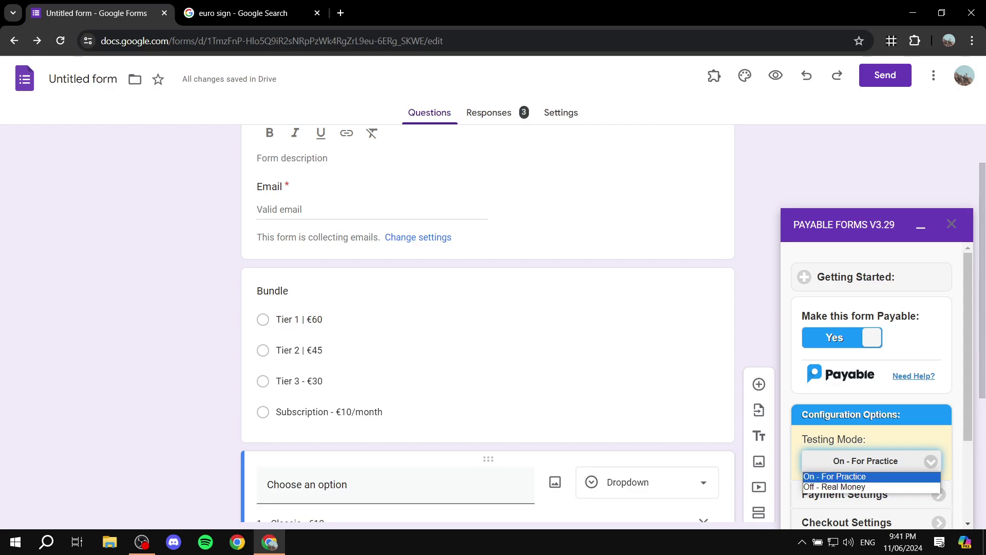
left_click(868, 477)
scroll(872, 431, "down", 3)
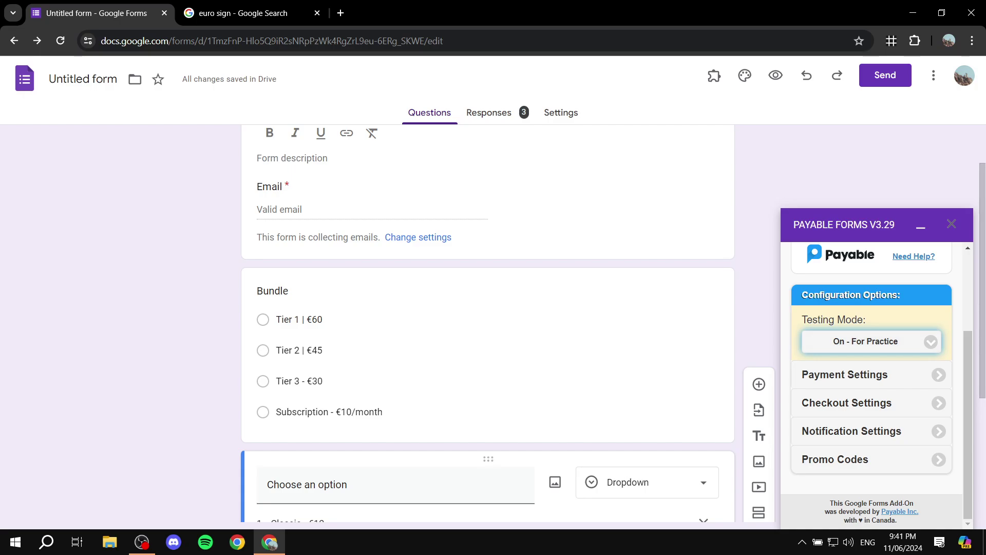
left_click(921, 225)
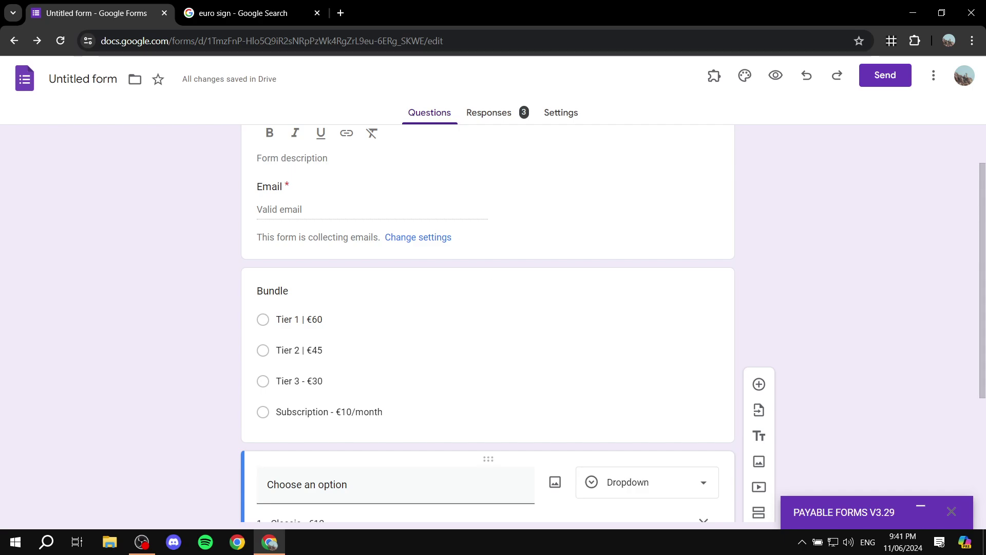
Link the form's responses to the existing Demo form (Responses) spreadsheet, close the sheet, and return to the form's questions.
left_click(488, 112)
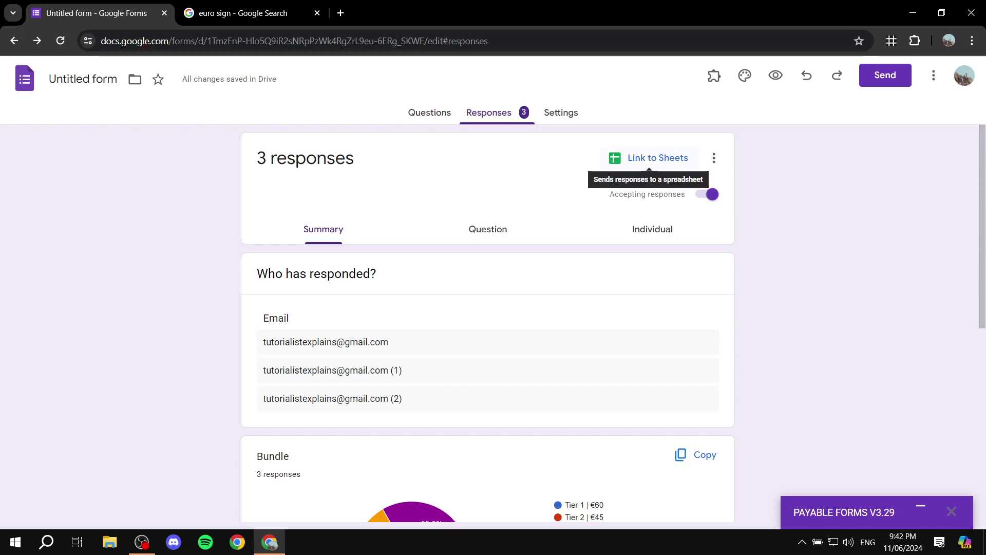
left_click(649, 158)
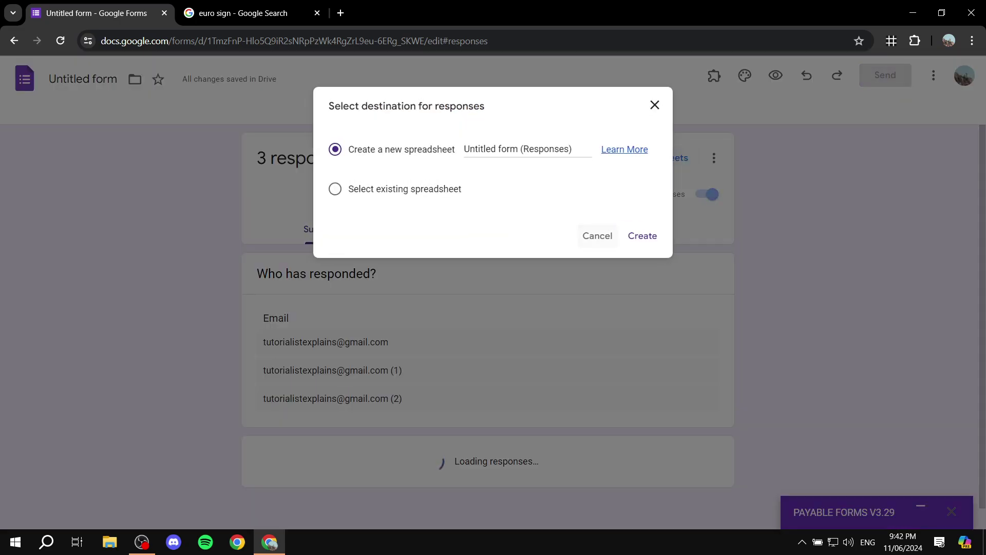
key("Escape")
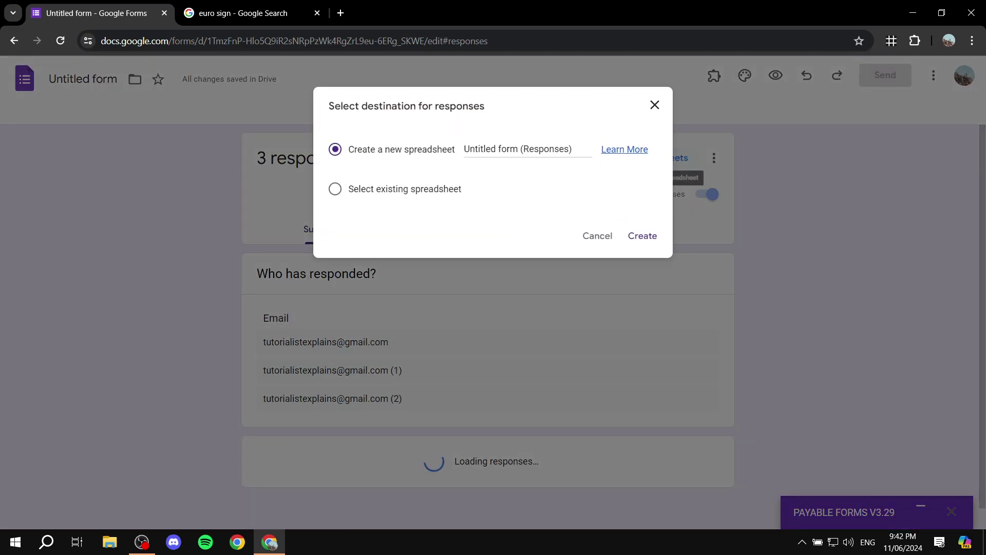
left_click(335, 189)
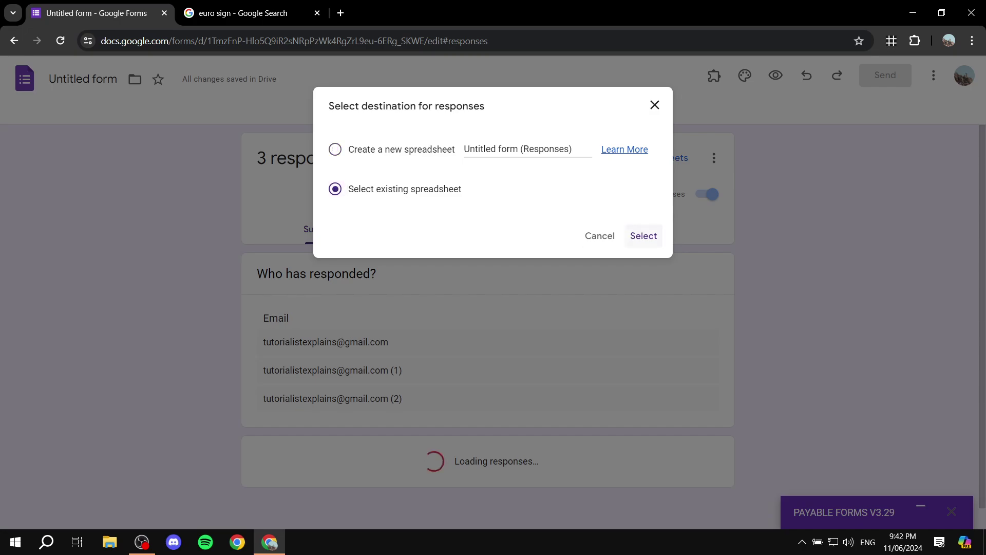
left_click(642, 235)
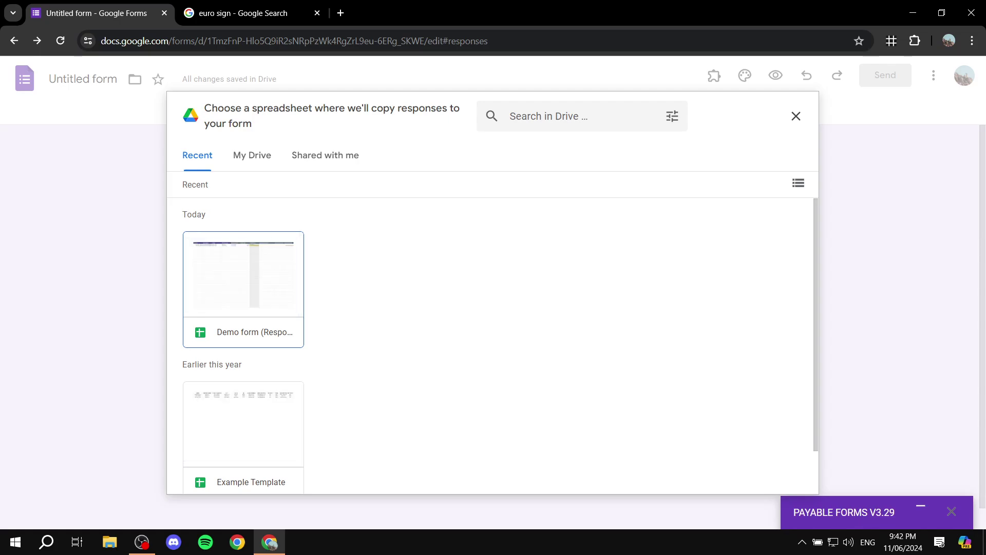
left_click(272, 277)
triple_click(275, 277)
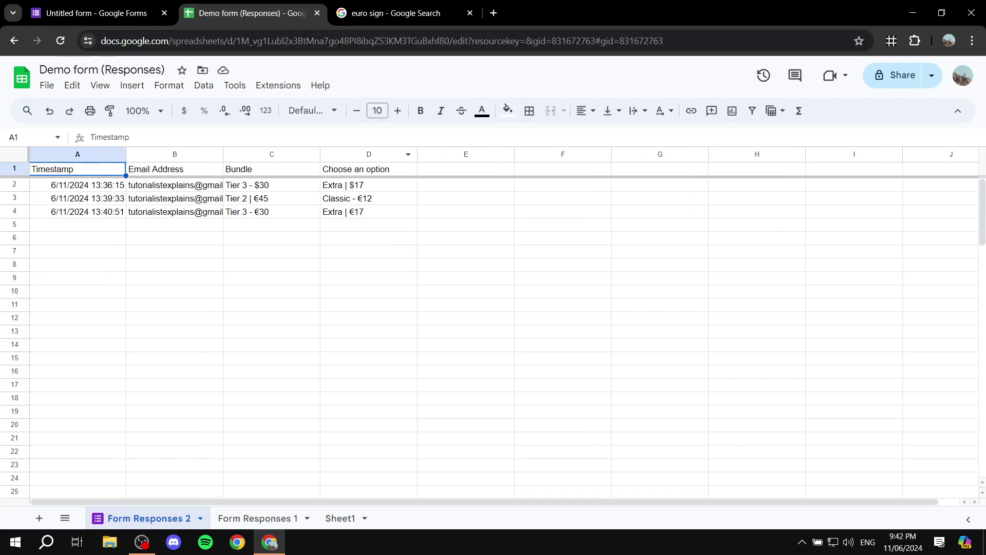
left_click(317, 13)
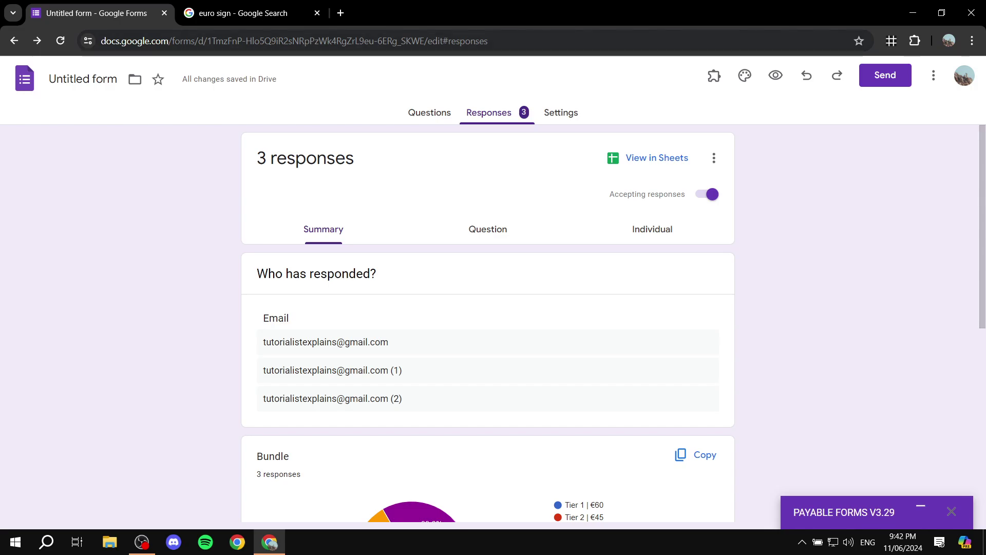
left_click(429, 113)
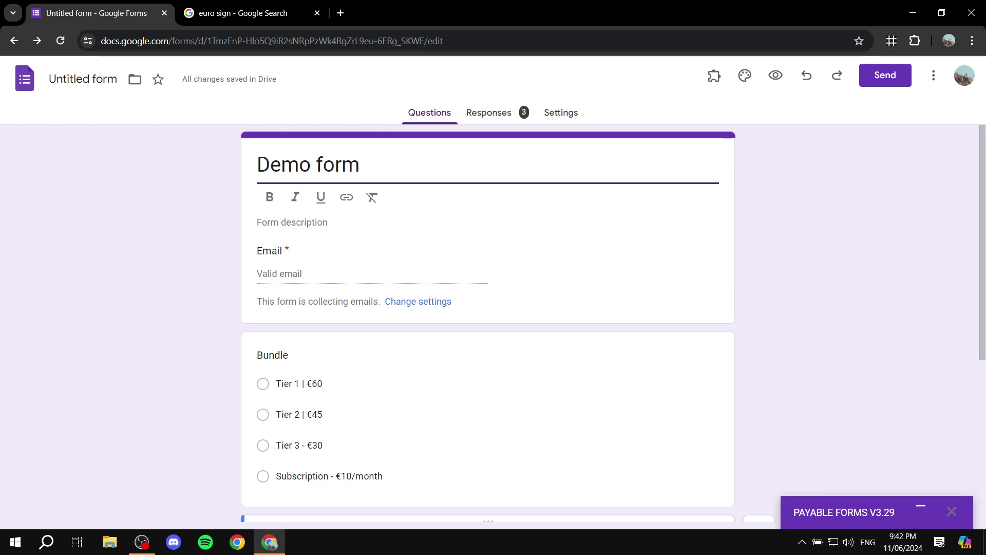